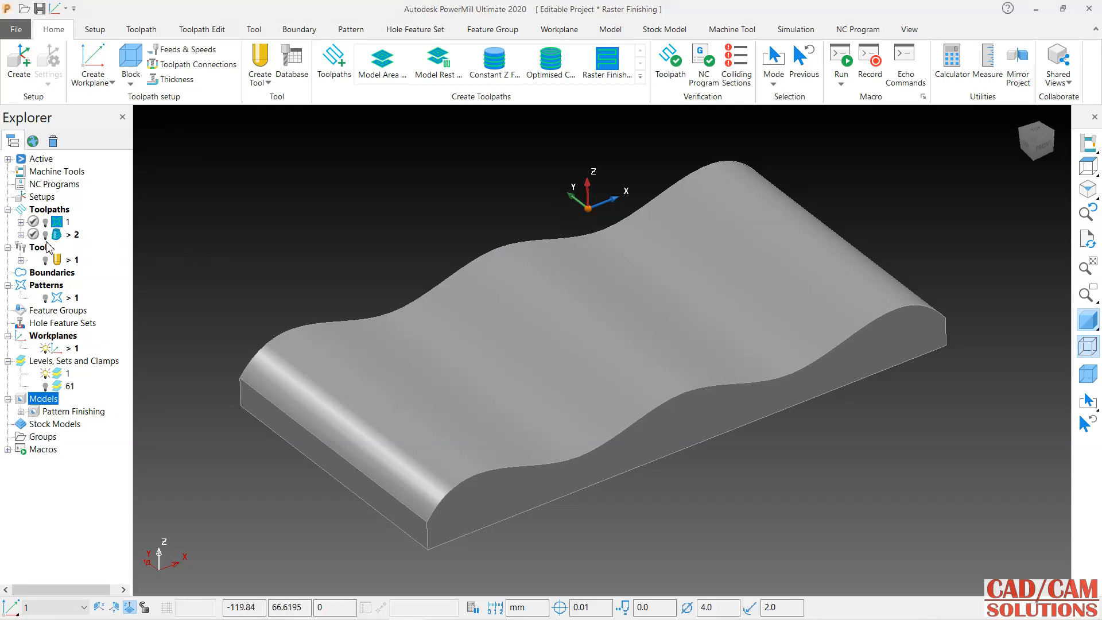
# Examine the block's definition and limits without changing them.
pyautogui.click(133, 86)
pyautogui.click(152, 105)
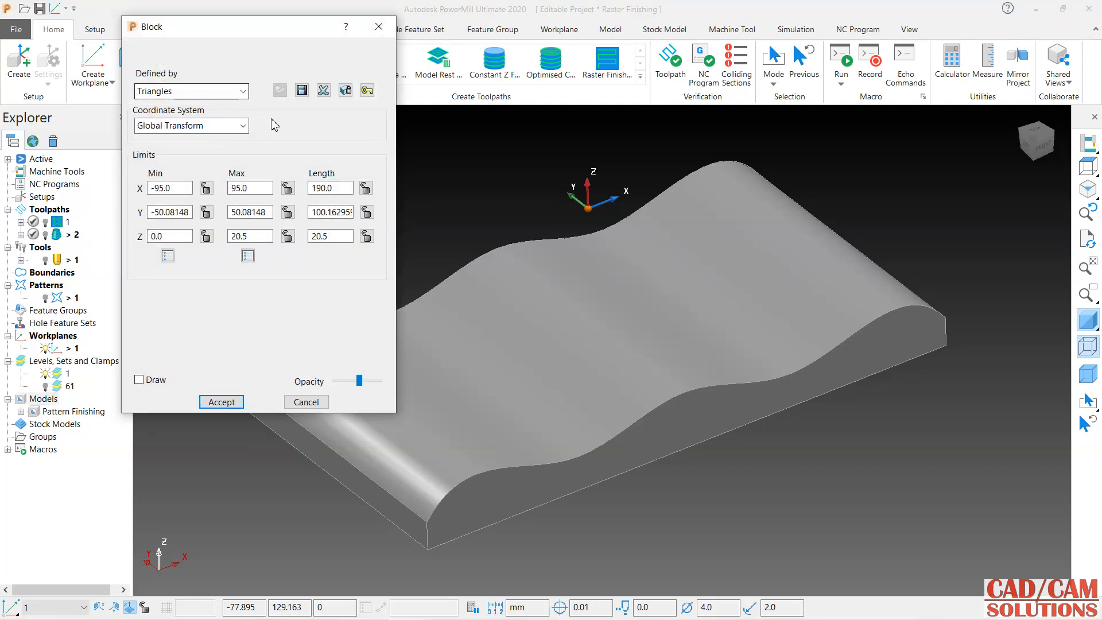
pyautogui.click(316, 405)
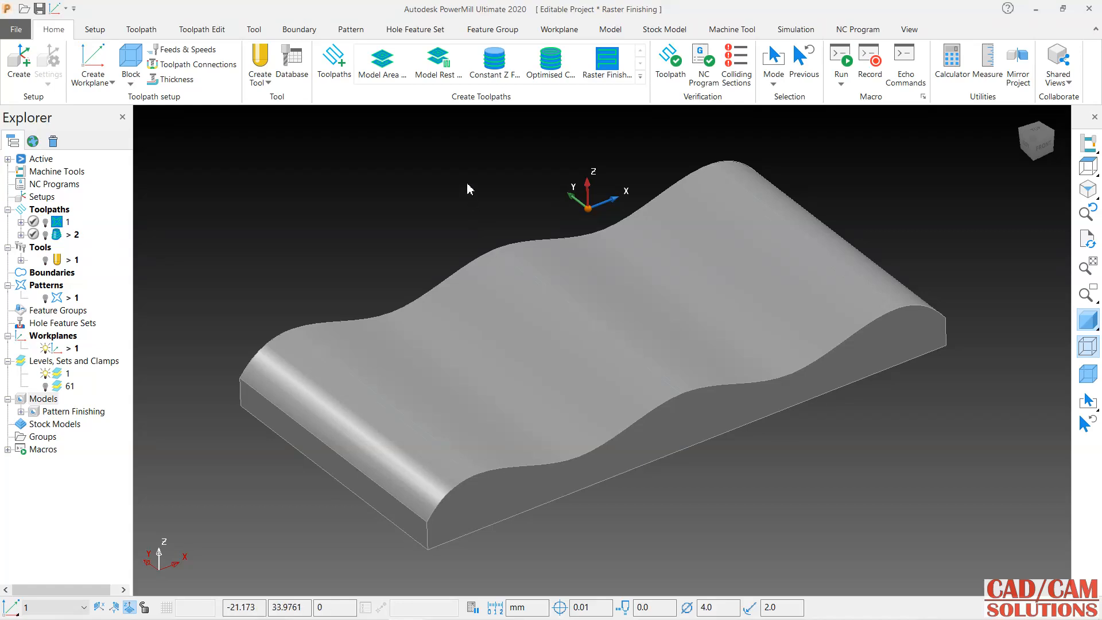
# Create a new pattern and rename it TEXT.
pyautogui.rightClick(43, 288)
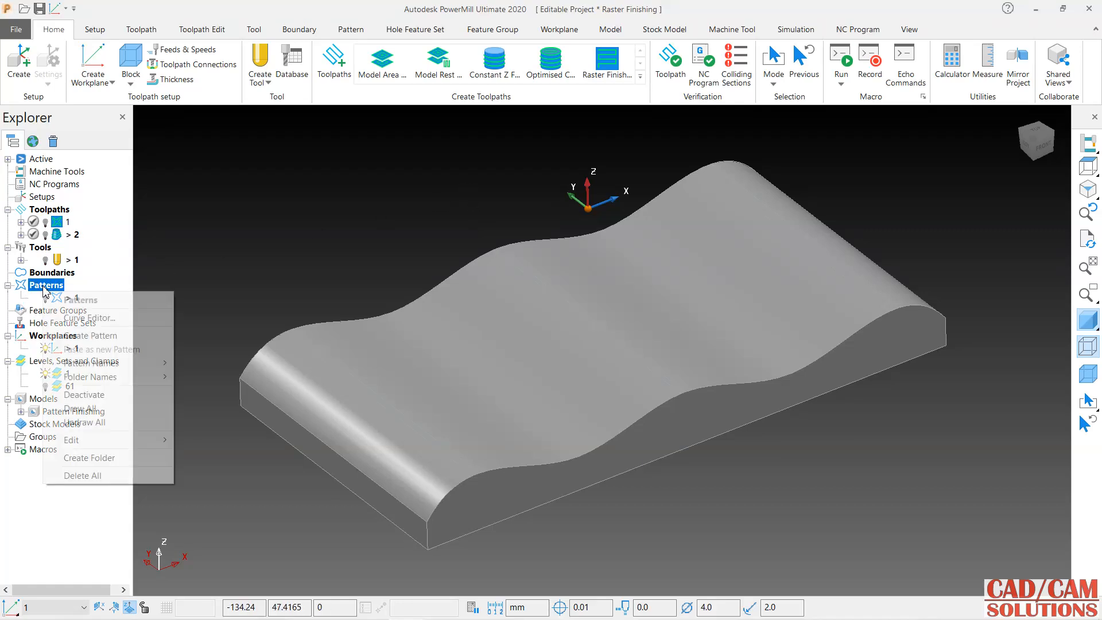
pyautogui.click(143, 336)
pyautogui.rightClick(71, 310)
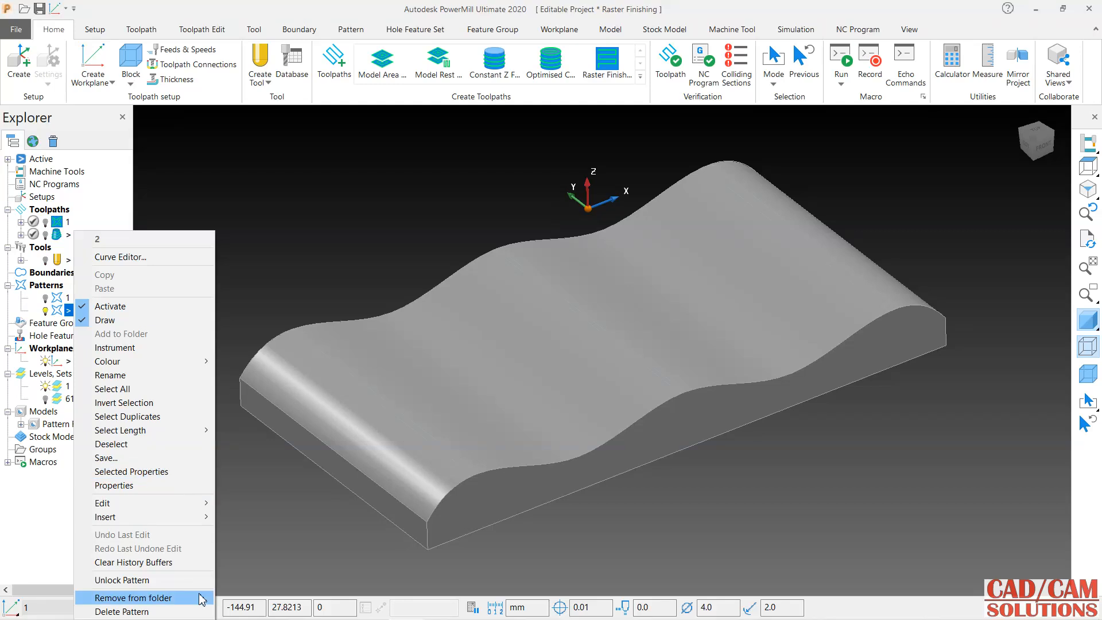
pyautogui.click(151, 377)
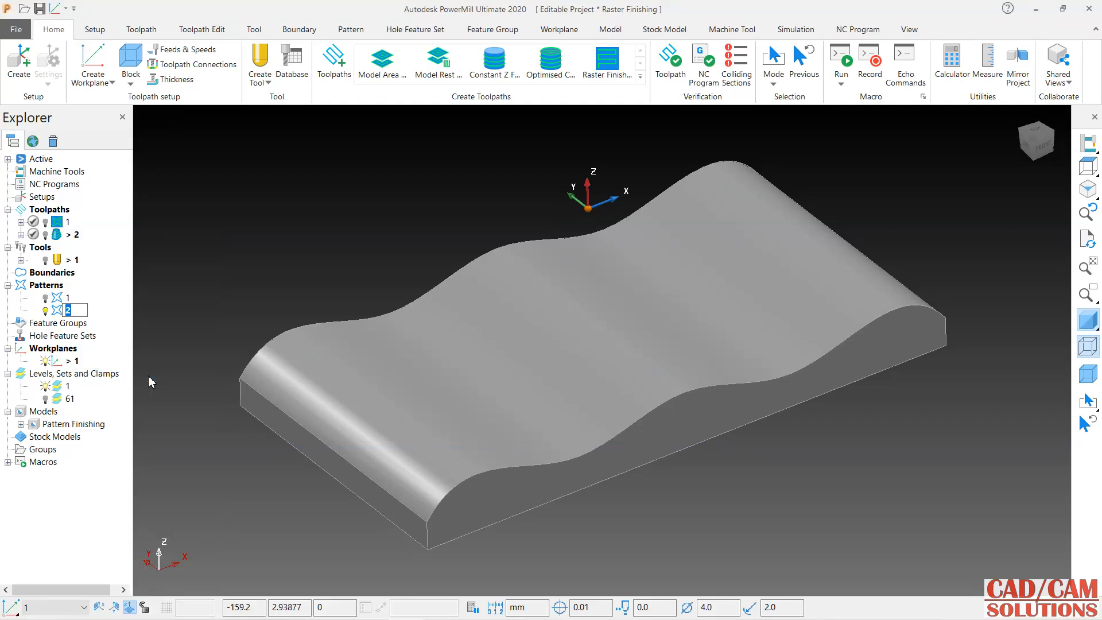
pyautogui.write('TEST')
pyautogui.press('BackSpace')
pyautogui.press('BackSpace')
pyautogui.write('XT')
pyautogui.press('Return')
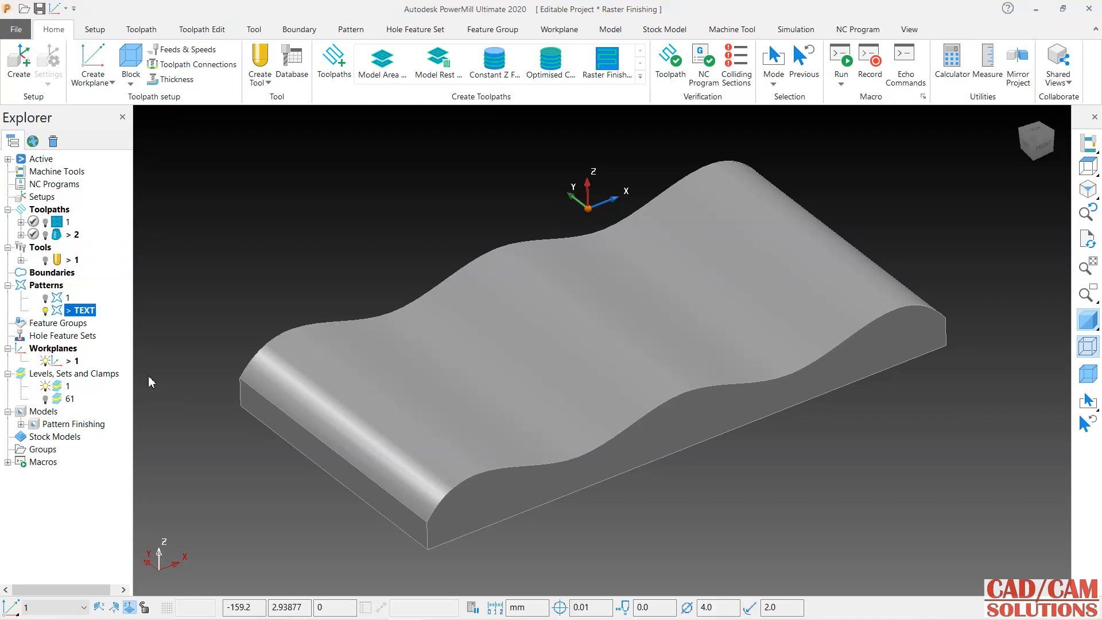
# In the TEXT pattern's curve editor, add the text "CAD CAM SOLUTIONS" in top view at about X -43, Y 16, with model shading off.
pyautogui.rightClick(69, 311)
pyautogui.click(152, 256)
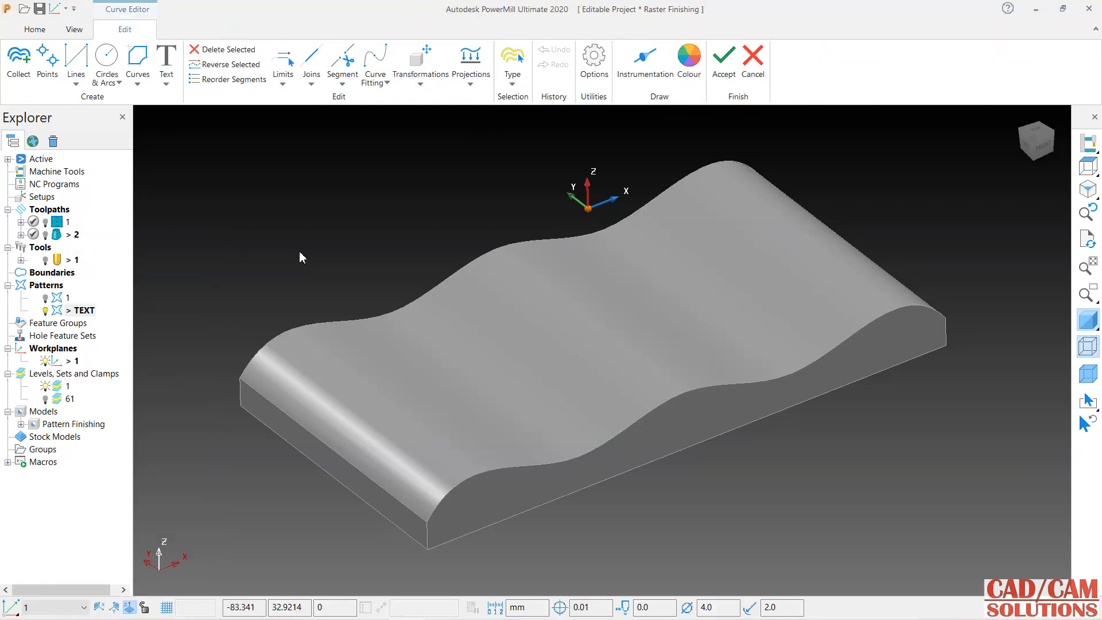
pyautogui.click(1035, 134)
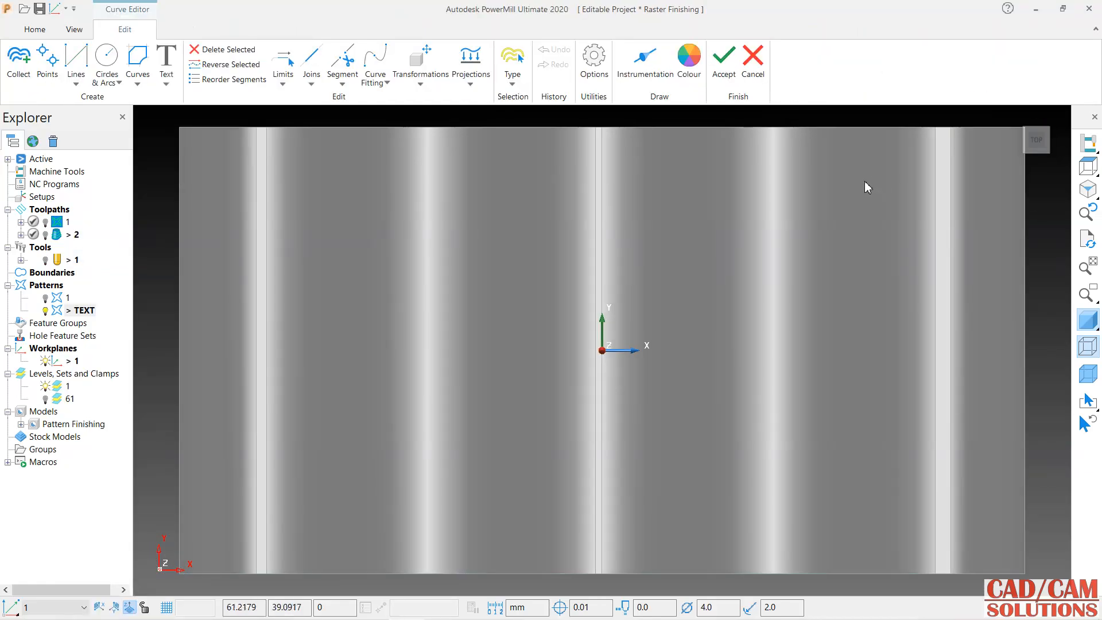
pyautogui.click(166, 60)
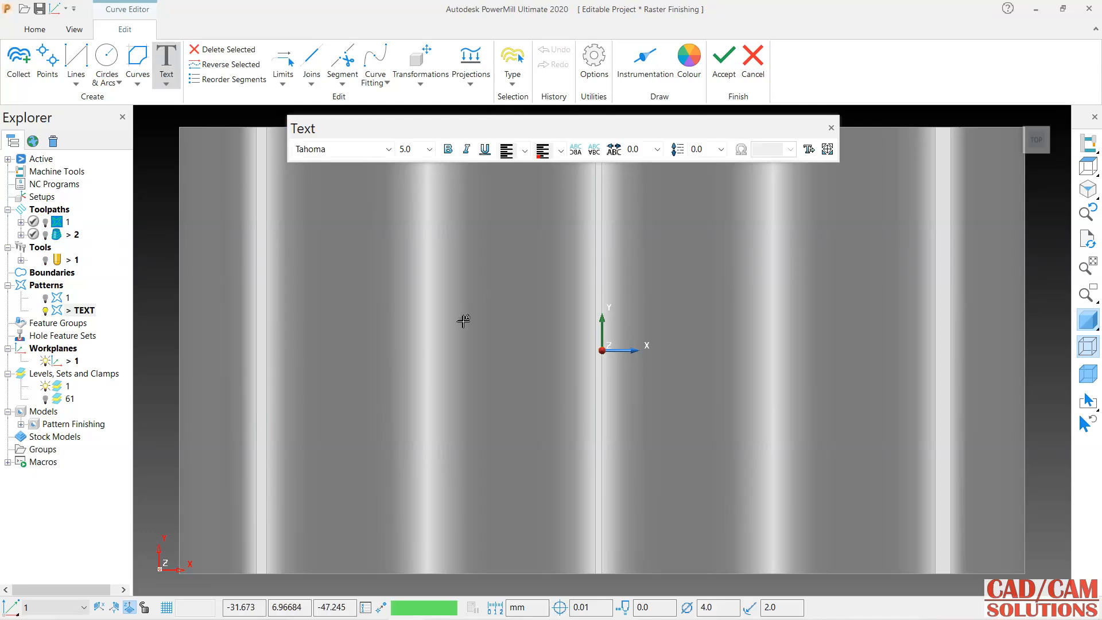
pyautogui.click(431, 270)
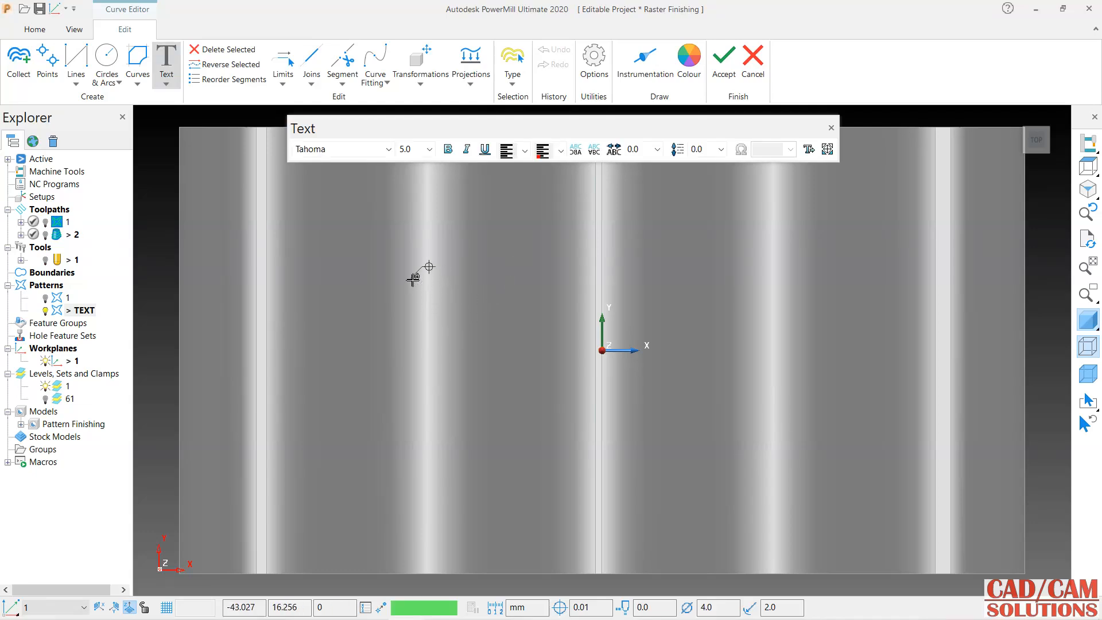
pyautogui.click(413, 280)
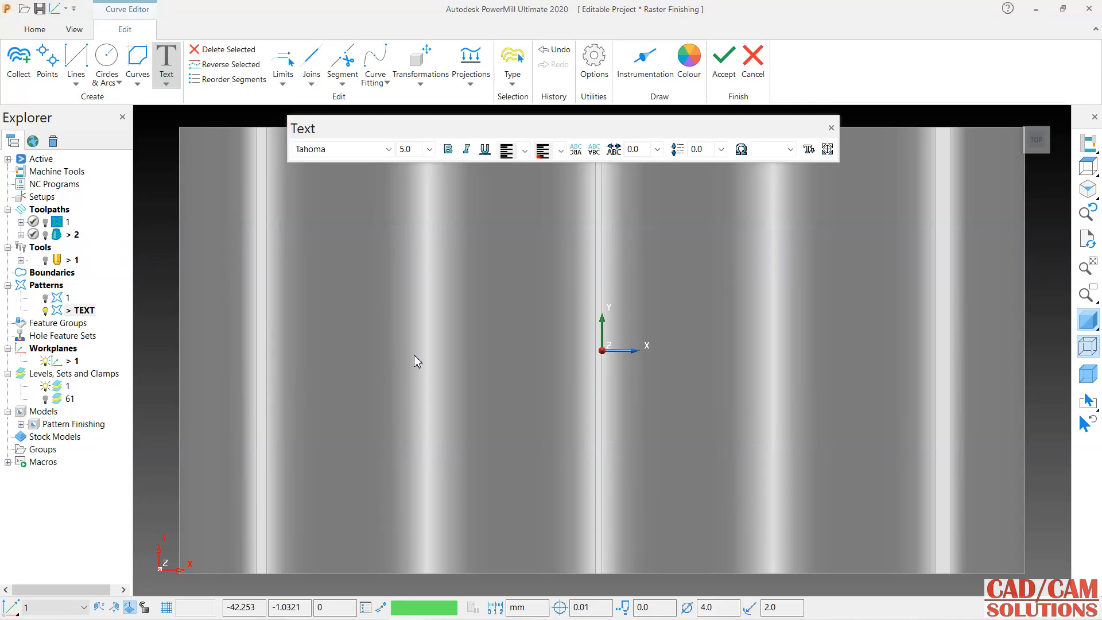
pyautogui.write('CAD')
pyautogui.click(1090, 321)
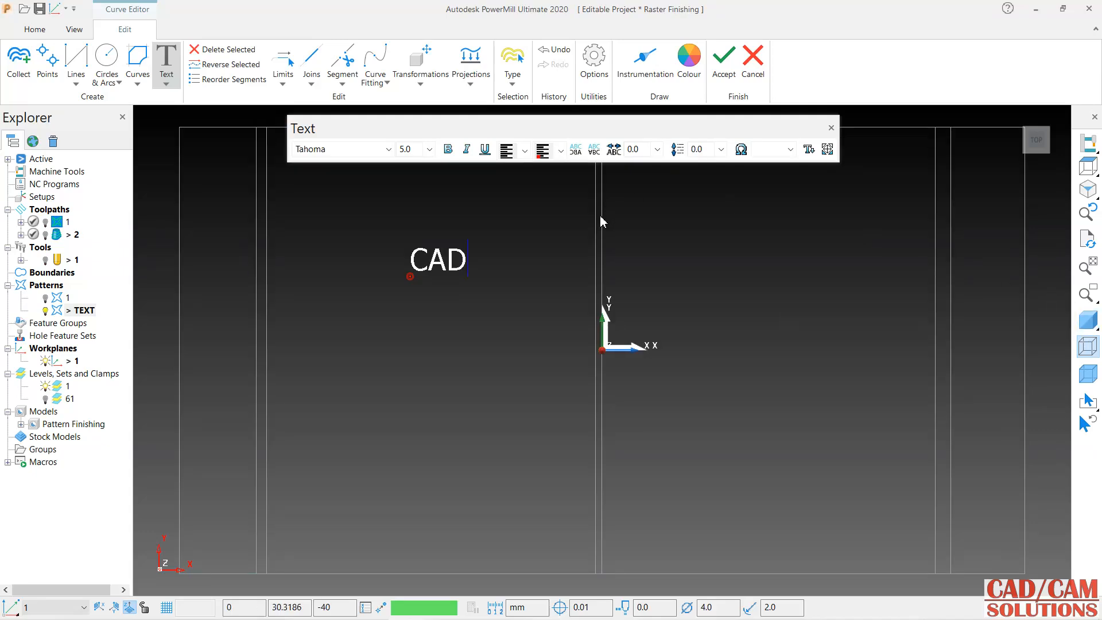
pyautogui.write('CAM SOLUTIONS')
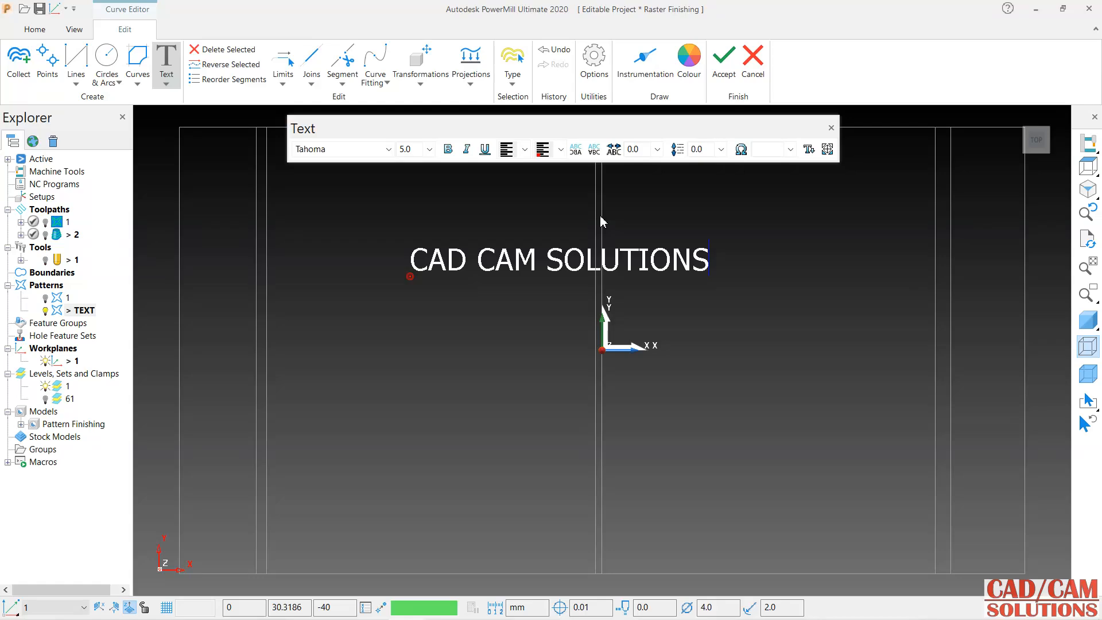
# Change the font of the whole CAD CAM SOLUTIONS text to Delcam Gothic.
pyautogui.moveTo(709, 259); pyautogui.dragTo(412, 260)
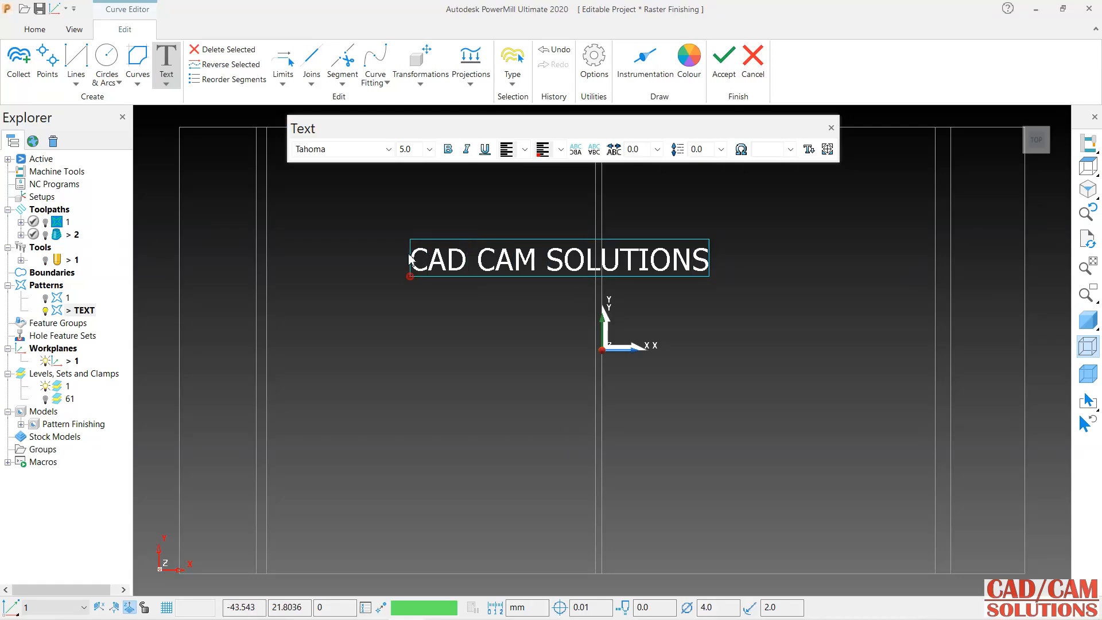
pyautogui.click(389, 148)
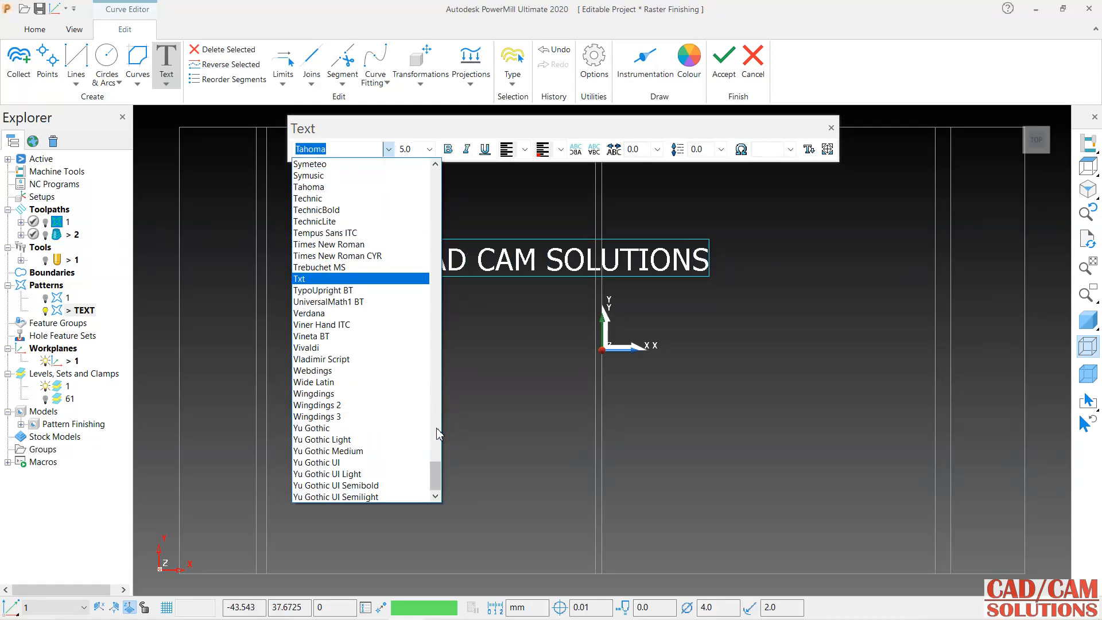
pyautogui.moveTo(435, 482); pyautogui.dragTo(462, 159)
pyautogui.scroll(-10, 410, 290)
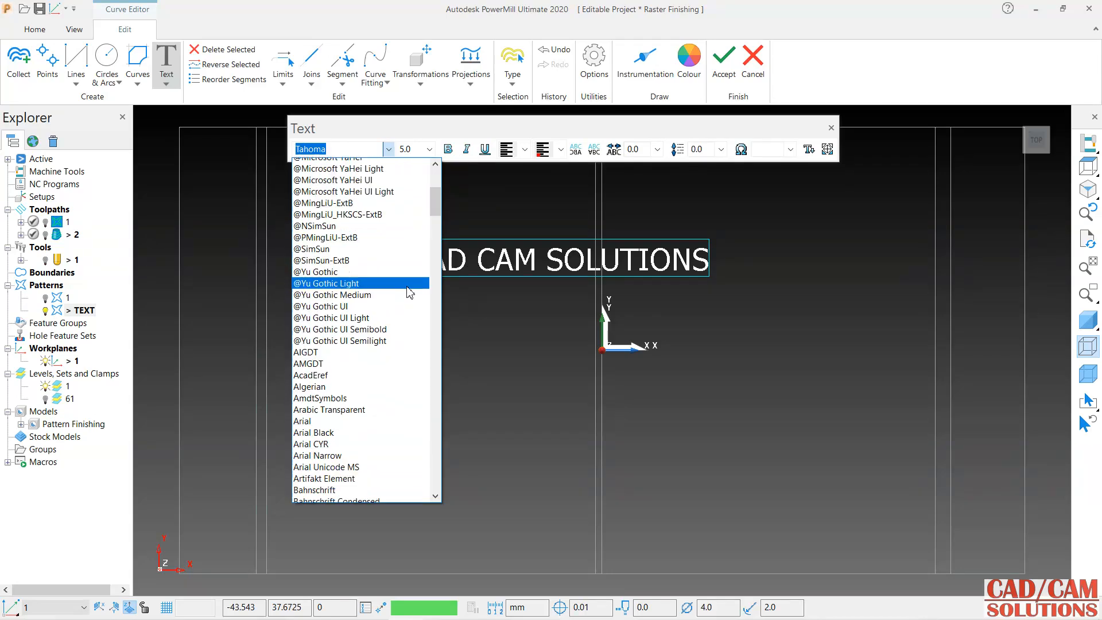
pyautogui.scroll(-18, 410, 294)
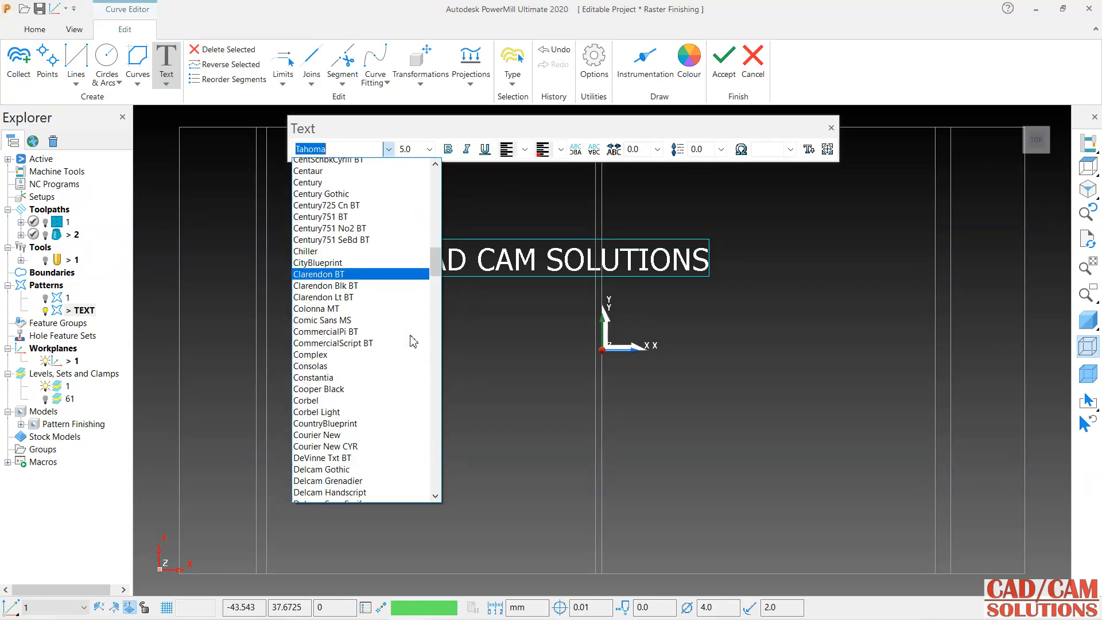
pyautogui.click(379, 427)
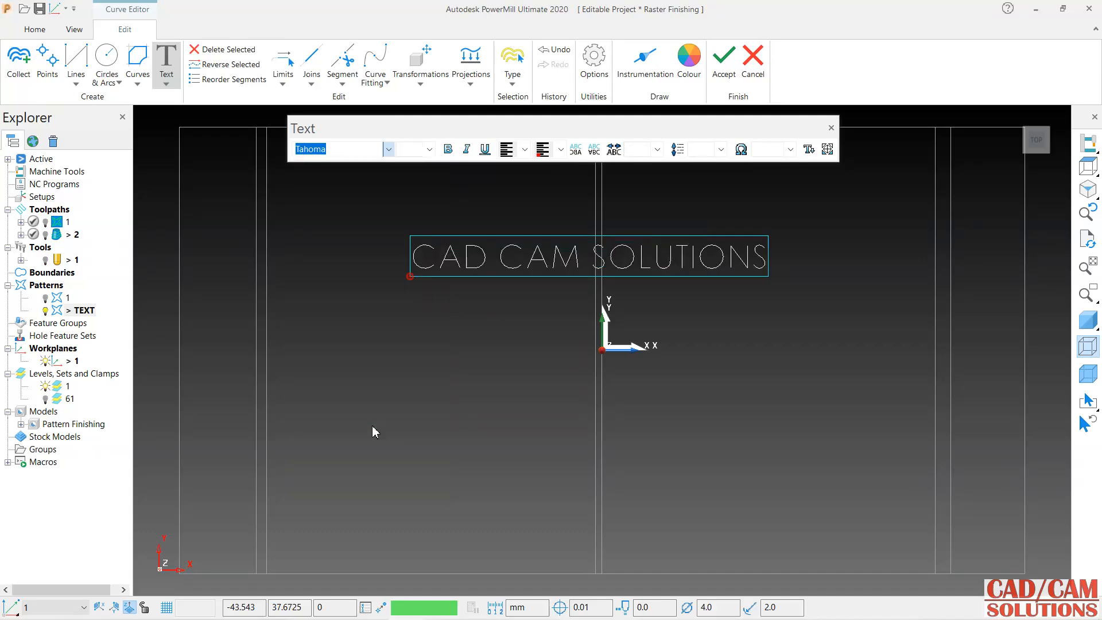
# Set the selected text's size to 8.0.
pyautogui.click(415, 151)
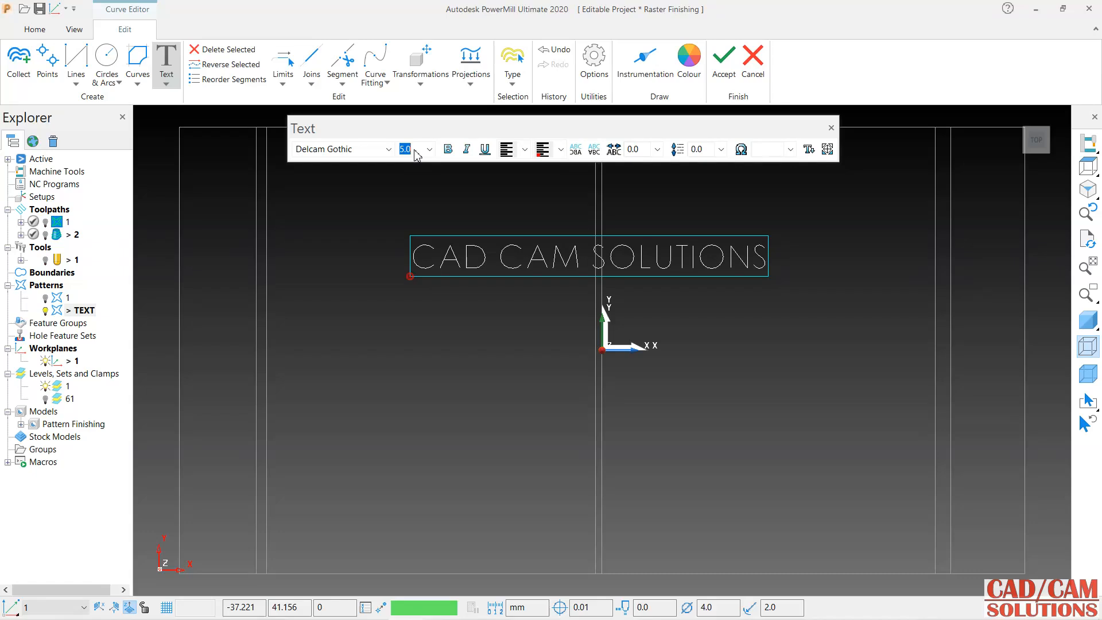
pyautogui.press('Return')
pyautogui.click(416, 150)
pyautogui.press('Return')
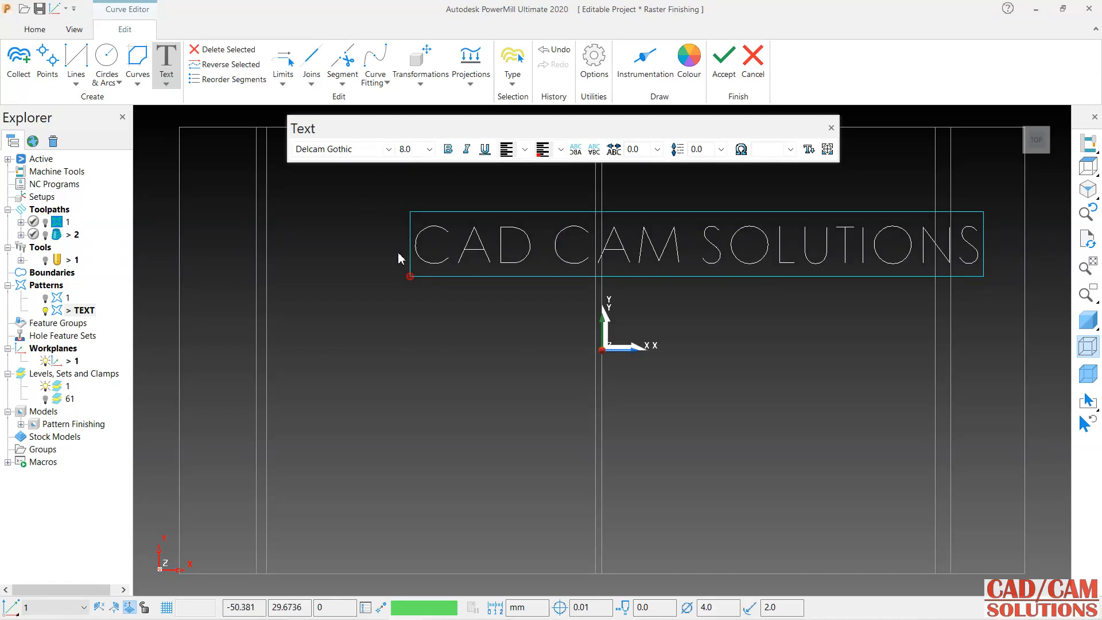
# Move the text so it is roughly centred on the workplane origin, and accept the curve edits.
pyautogui.moveTo(411, 277); pyautogui.dragTo(341, 375)
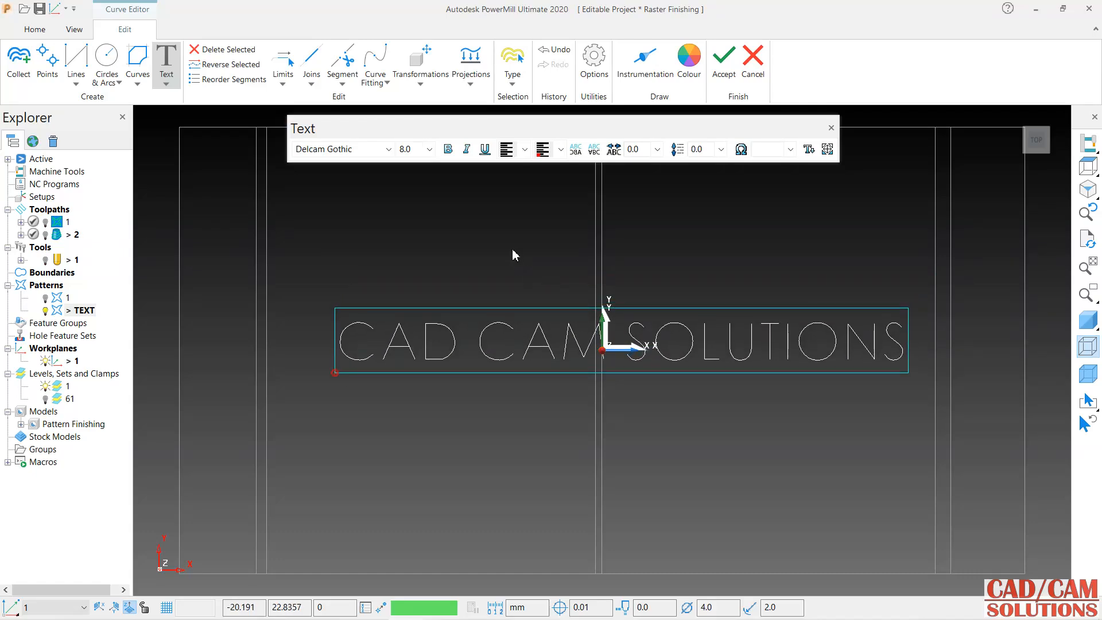
pyautogui.click(729, 64)
pyautogui.moveTo(644, 392); pyautogui.dragTo(684, 196, button='middle')
pyautogui.moveTo(635, 389); pyautogui.dragTo(675, 379, button='middle')
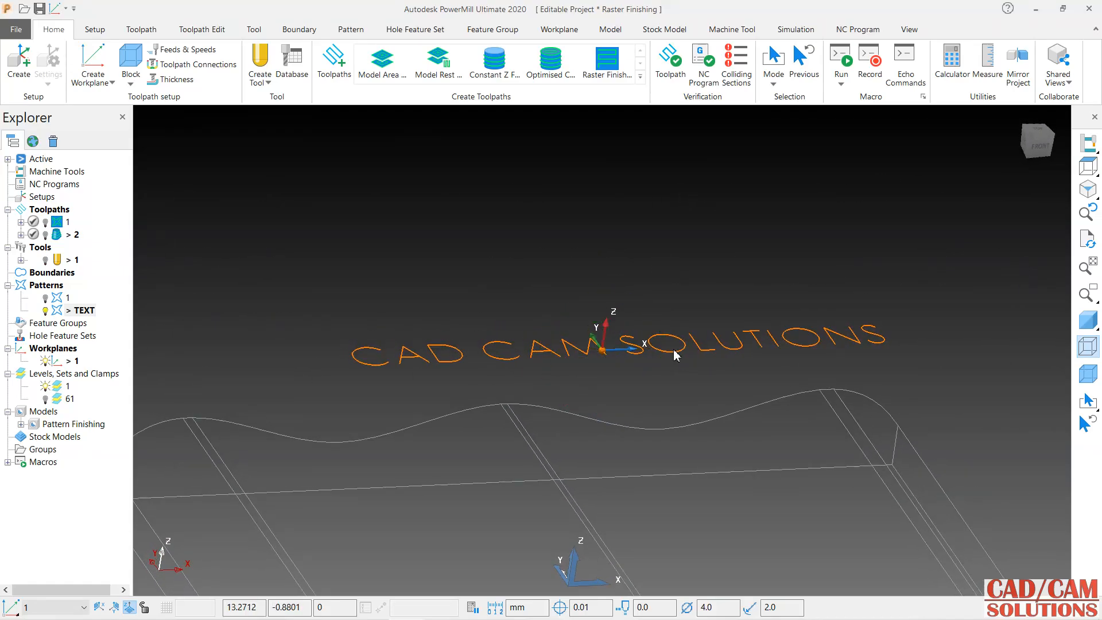
pyautogui.moveTo(659, 266); pyautogui.dragTo(584, 362, button='middle')
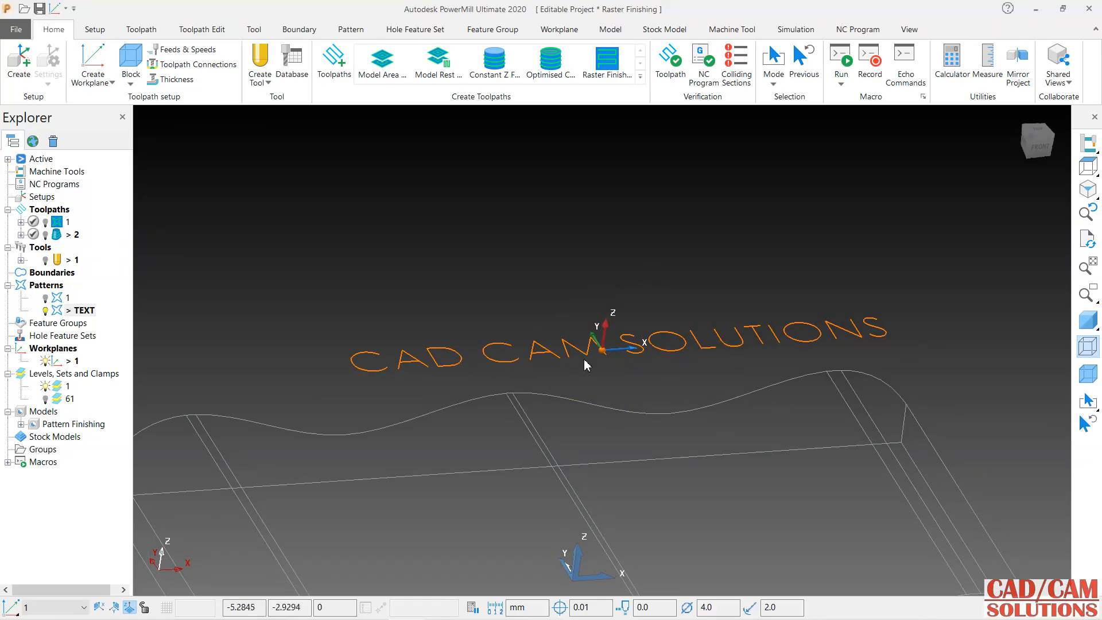
pyautogui.moveTo(682, 287); pyautogui.dragTo(521, 284, button='middle')
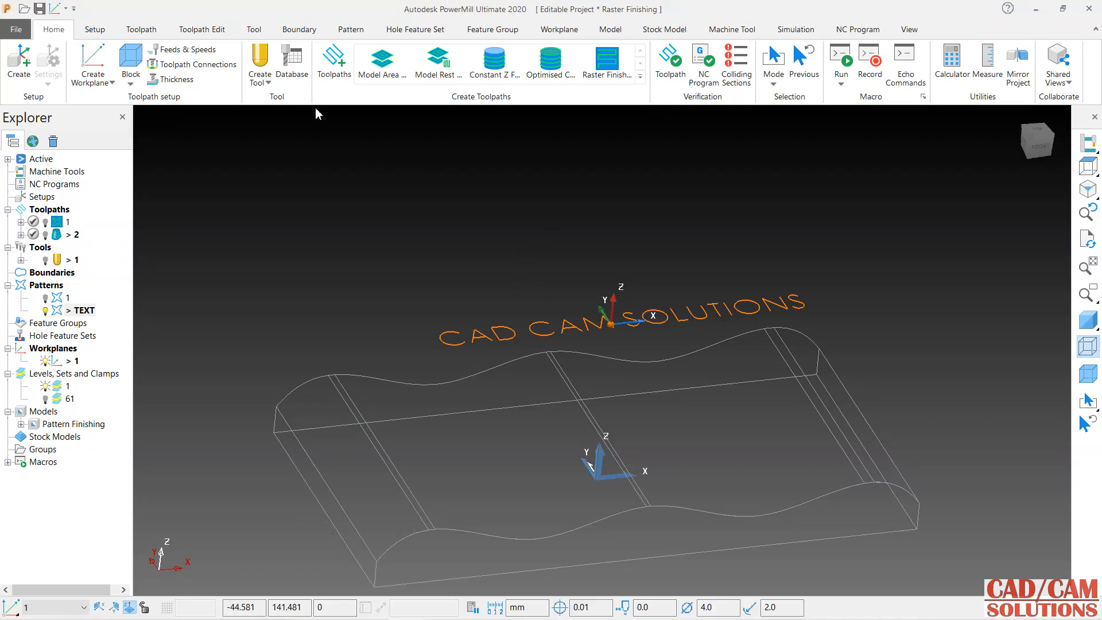
# Create a tapered spherical tool with a 3 mm diameter and a 0.2 mm tip radius.
pyautogui.click(261, 78)
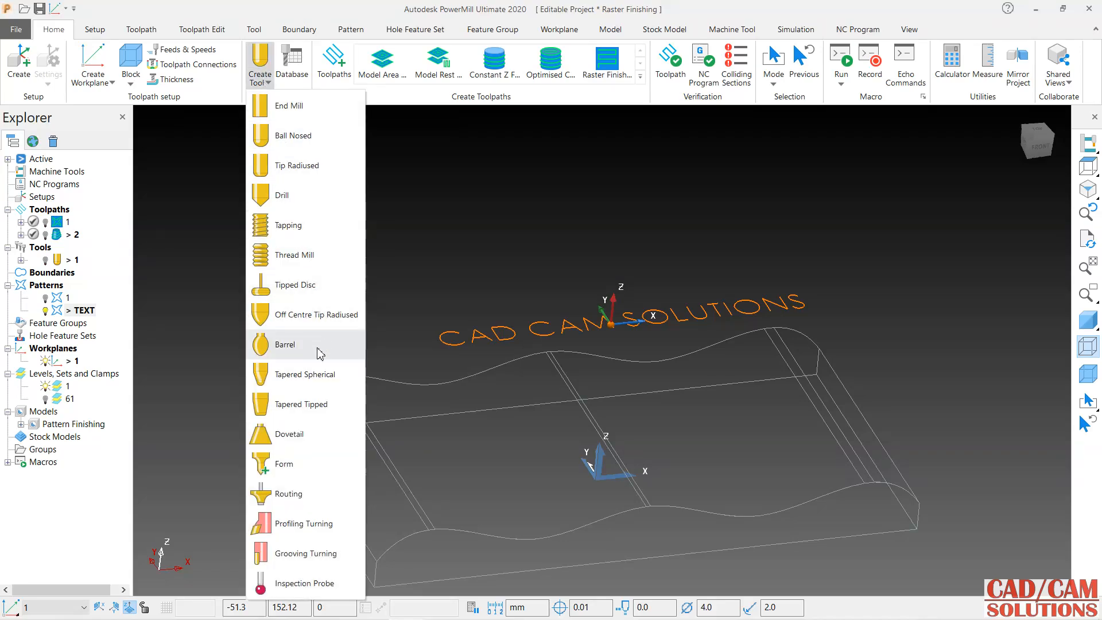
pyautogui.click(283, 376)
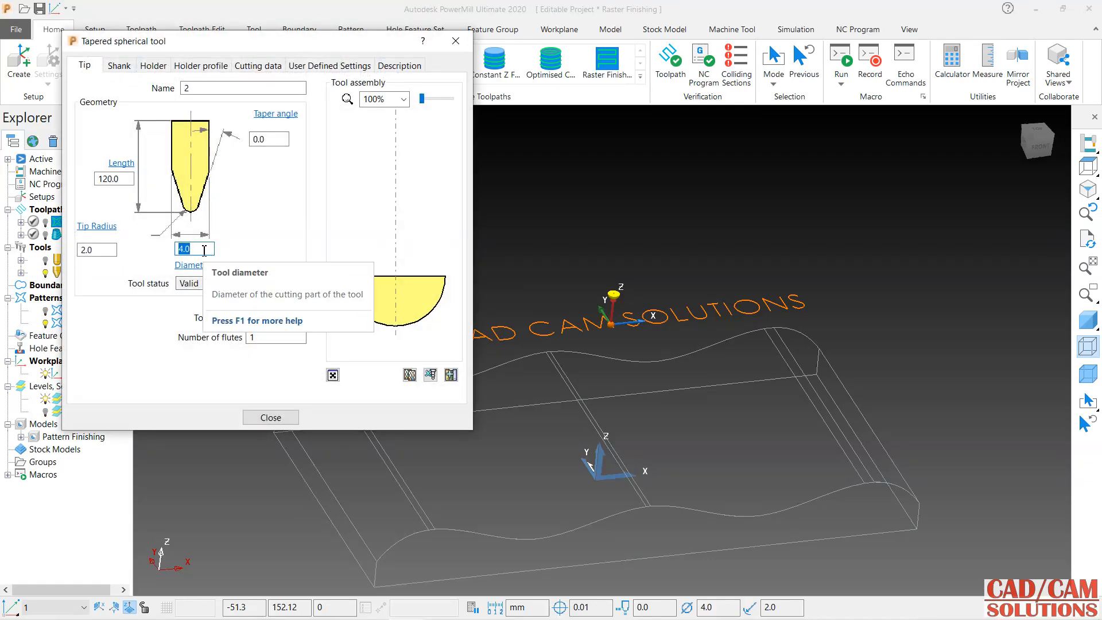
pyautogui.write('3')
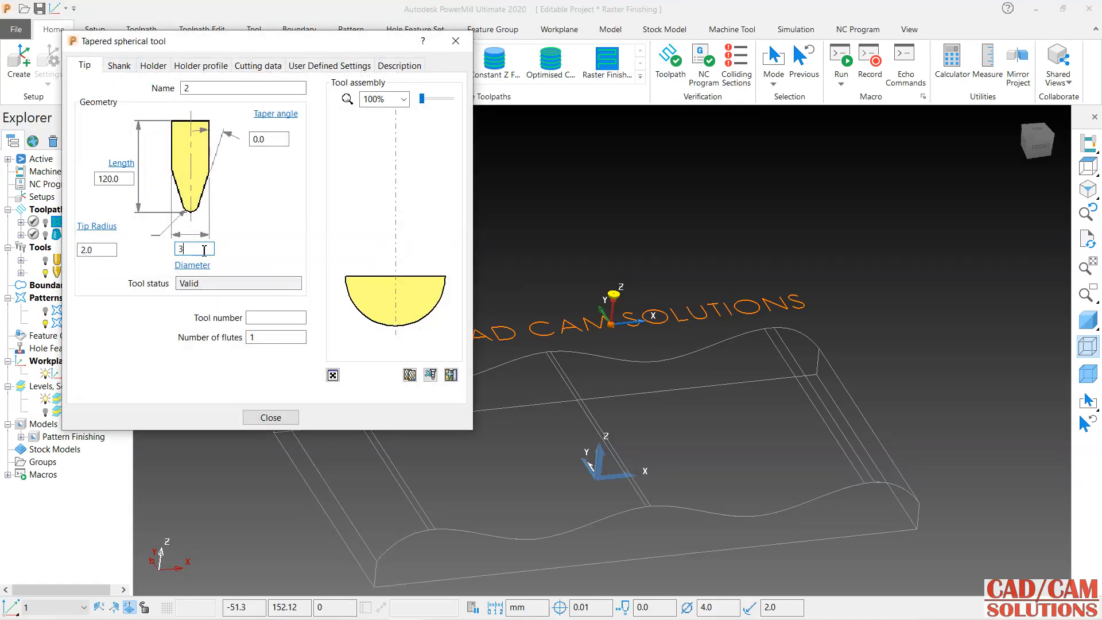
pyautogui.click(96, 256)
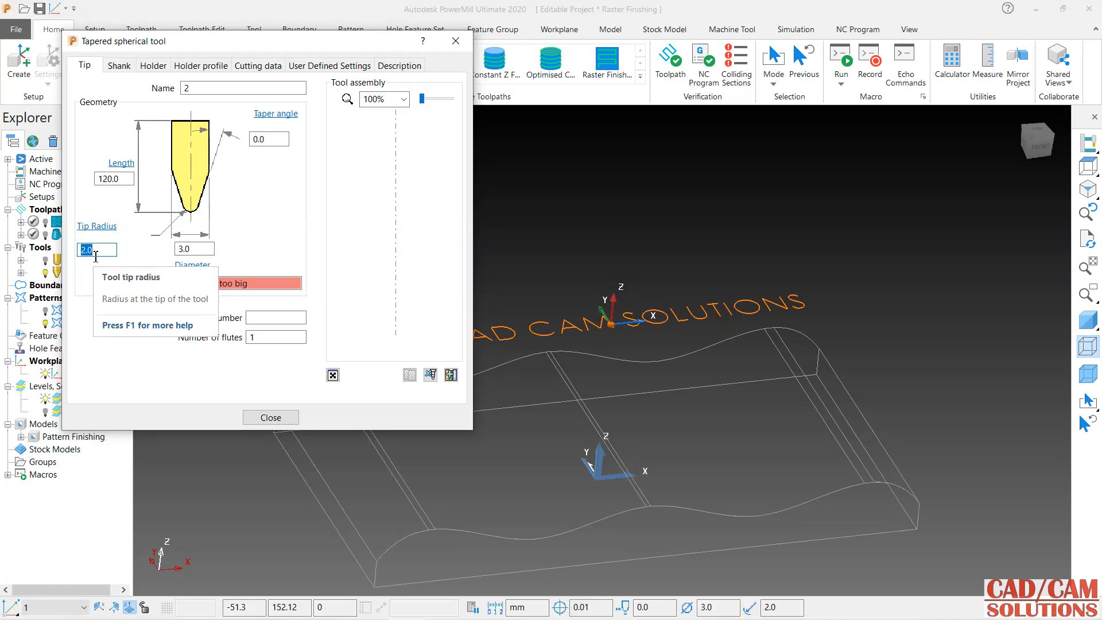
pyautogui.write('0.2')
pyautogui.press('Return')
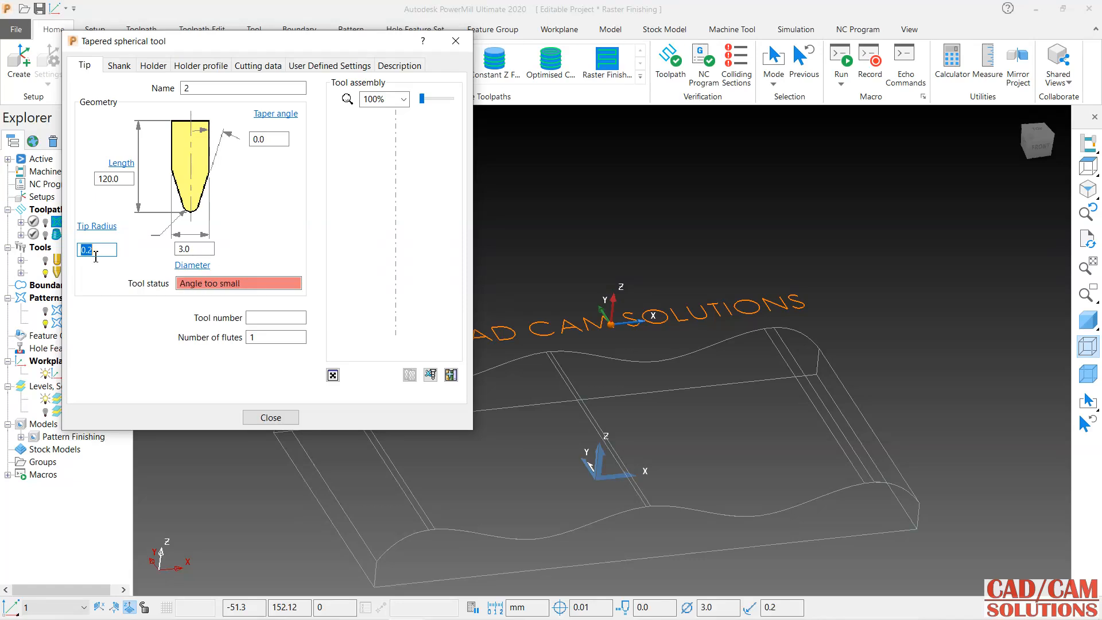
# Set the tapered spherical tool's taper angle to 30 degrees and its length to 15 mm.
pyautogui.click(270, 140)
pyautogui.write('30')
pyautogui.press('Return')
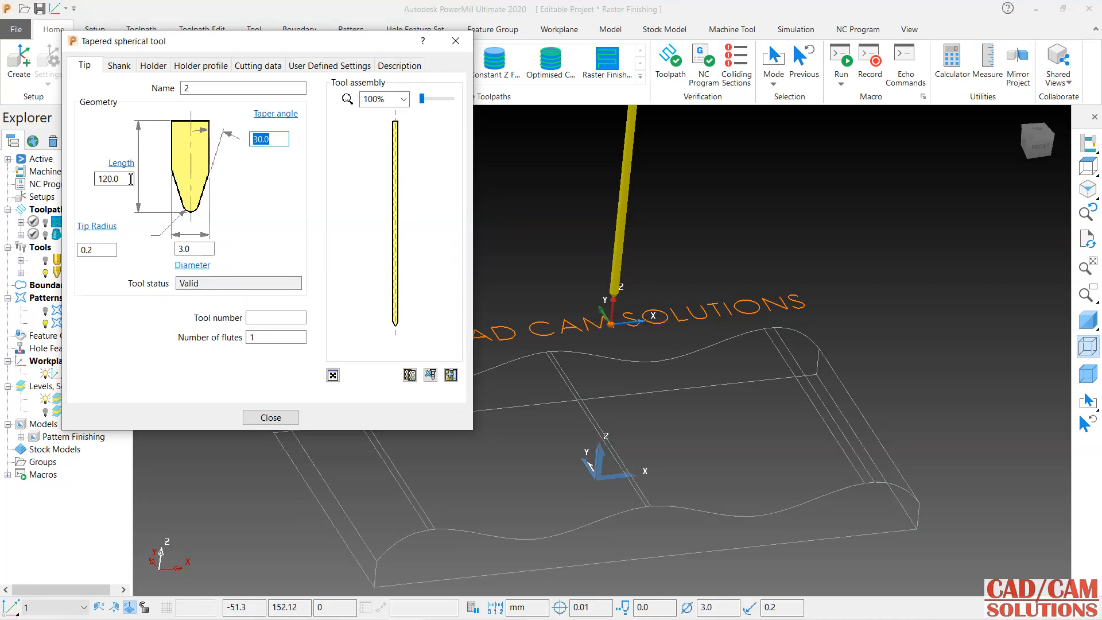
pyautogui.write('15')
pyautogui.press('Return')
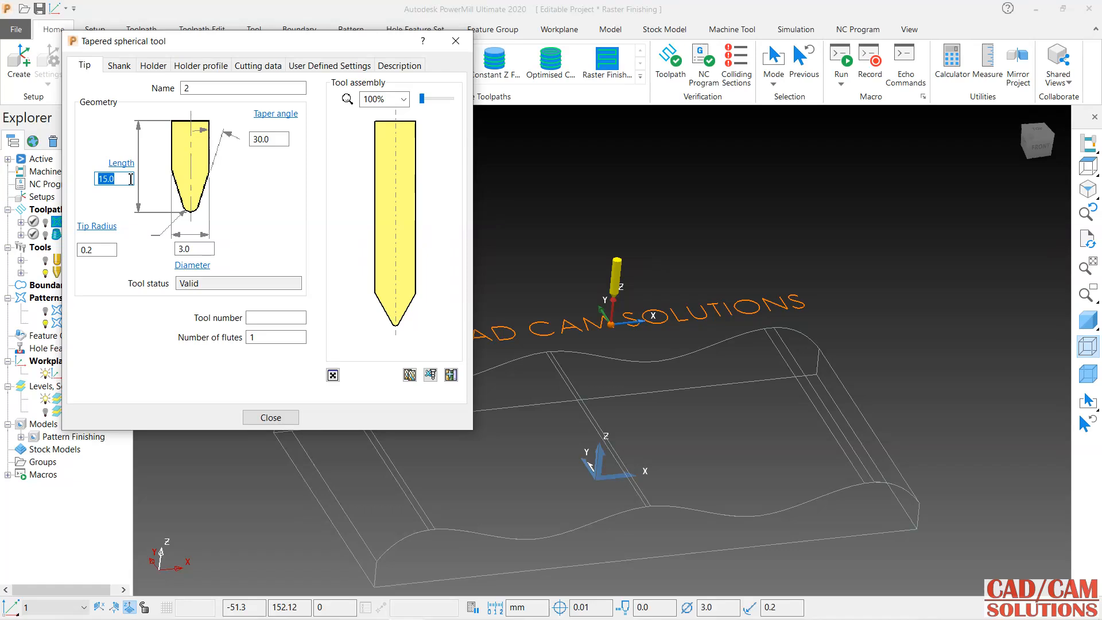
# Add a shank component with a 6 mm upper diameter, add a second shank component above it, and finish the tool.
pyautogui.click(119, 66)
pyautogui.click(186, 128)
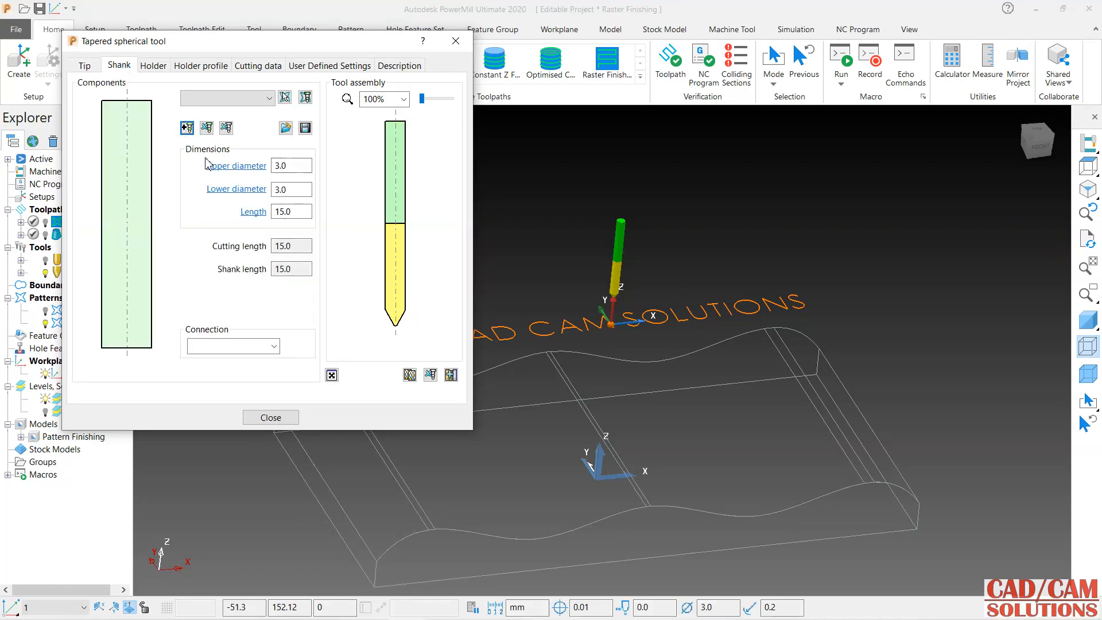
pyautogui.click(290, 166)
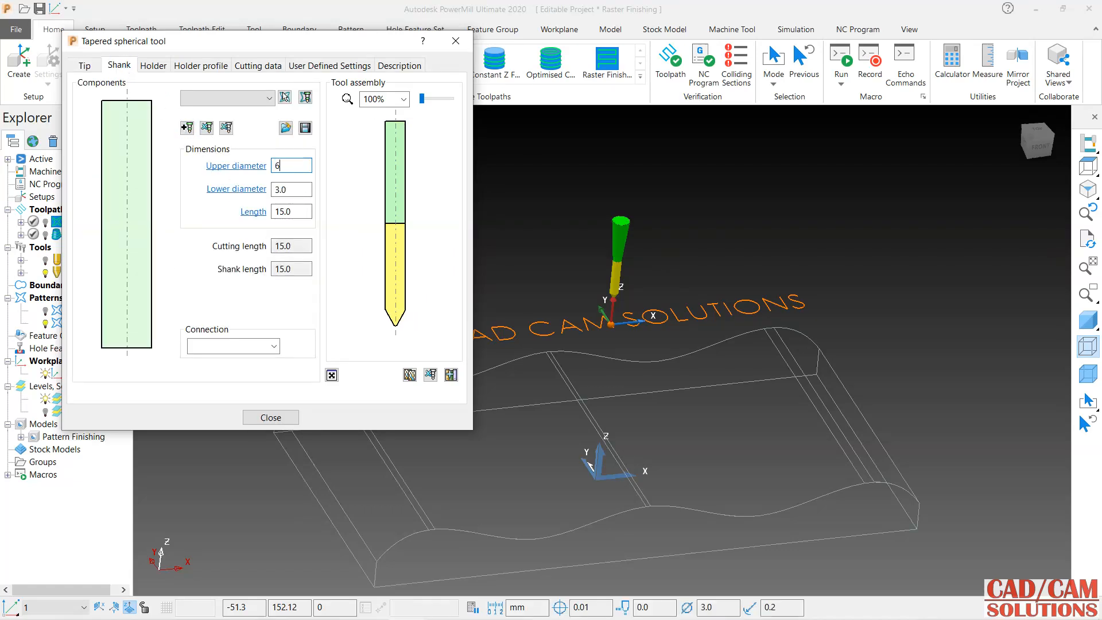
pyautogui.press('Return')
pyautogui.click(187, 128)
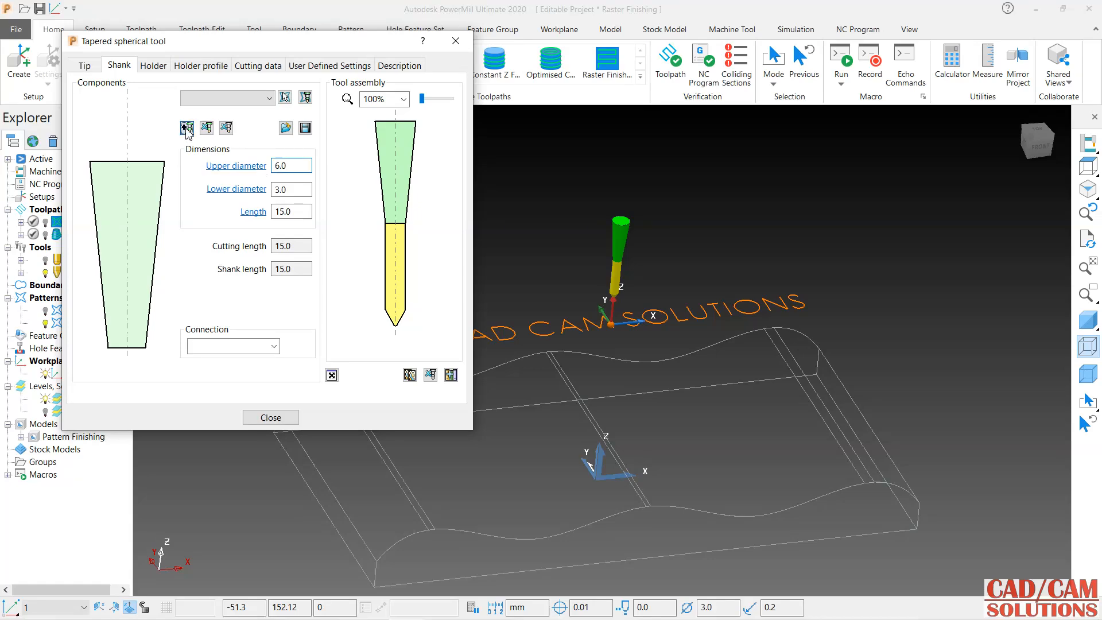
pyautogui.click(283, 417)
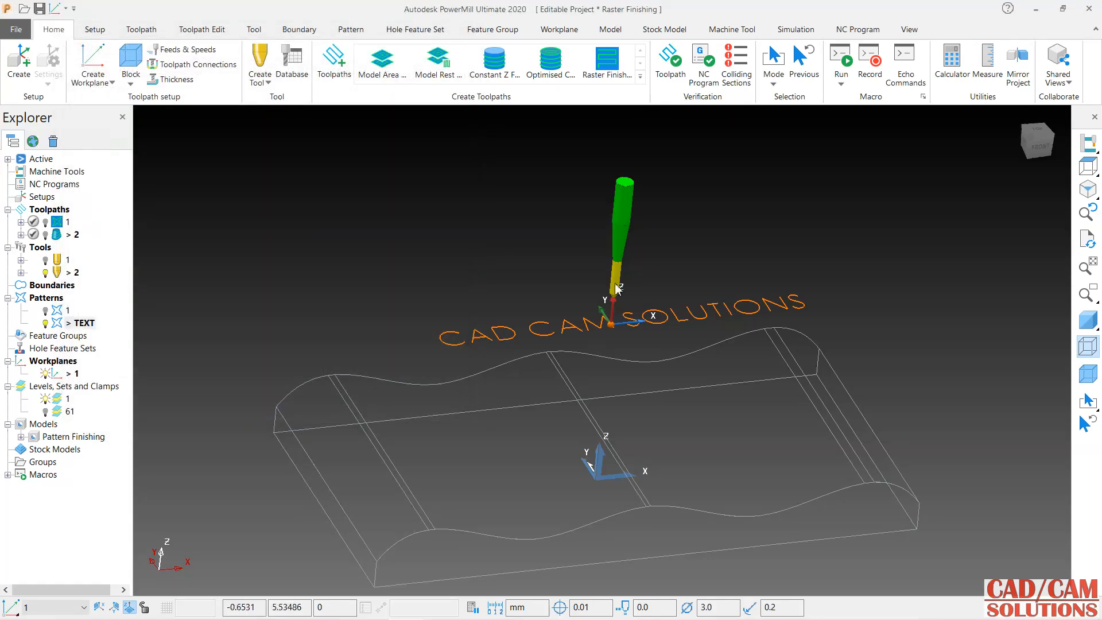
# Display the wavy model with plain shading and show the block around it.
pyautogui.moveTo(655, 275); pyautogui.dragTo(622, 362, button='middle')
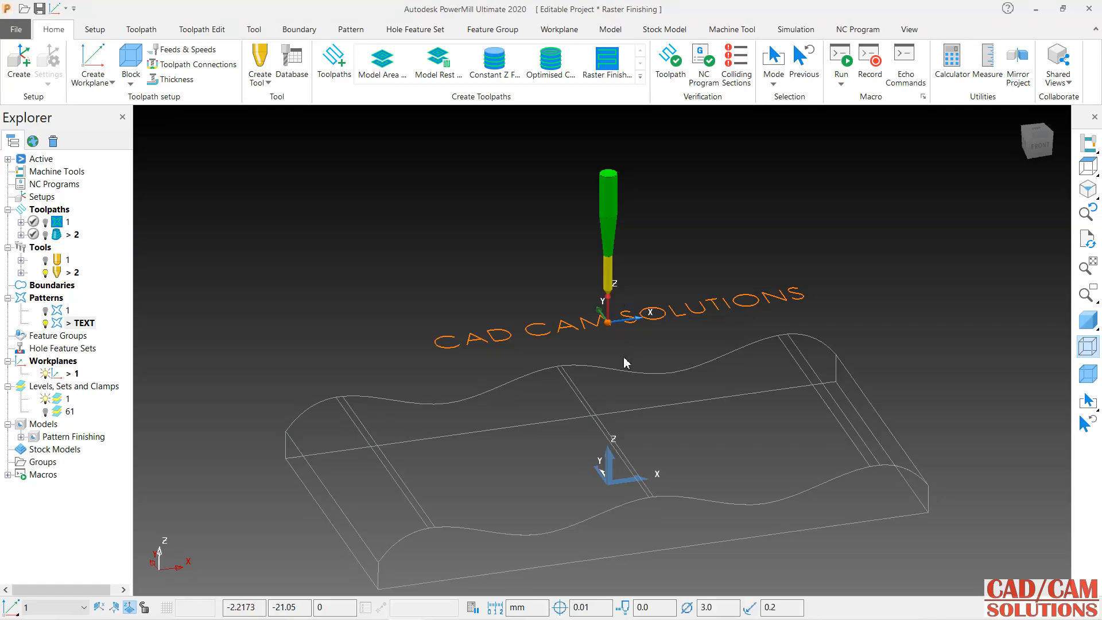
pyautogui.moveTo(536, 285); pyautogui.dragTo(595, 362, button='middle')
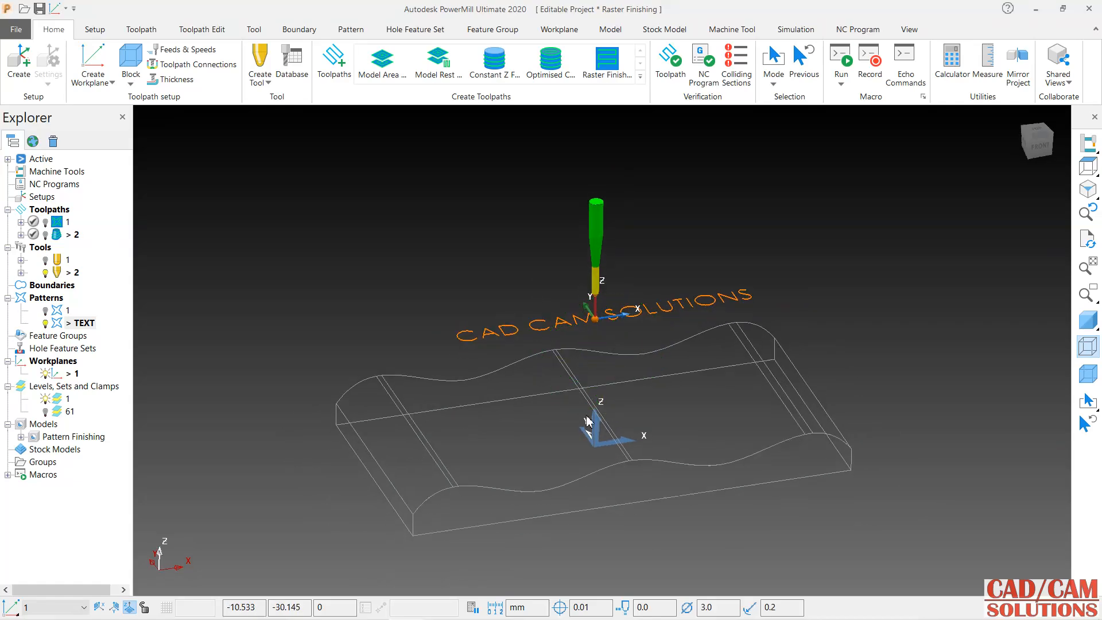
pyautogui.scroll(2, 591, 473)
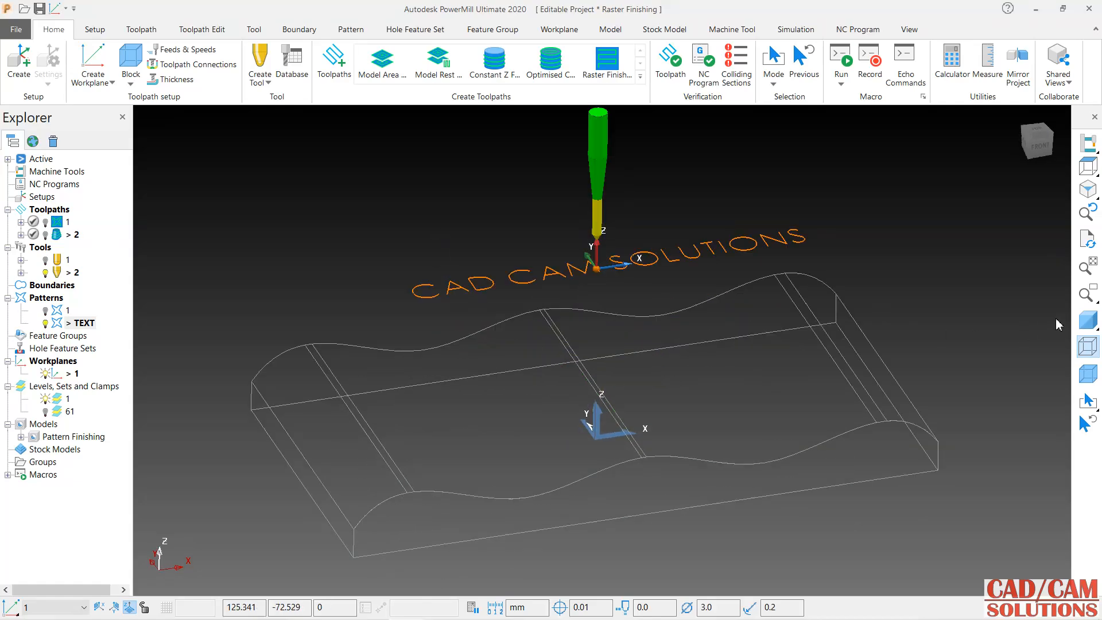
pyautogui.click(1088, 319)
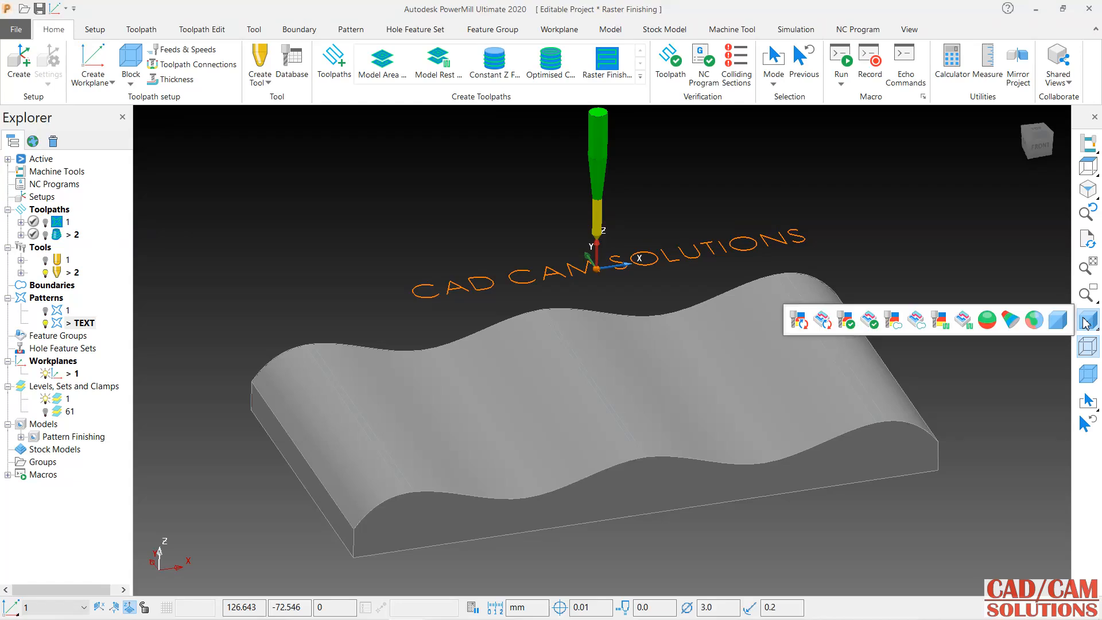
pyautogui.click(1089, 375)
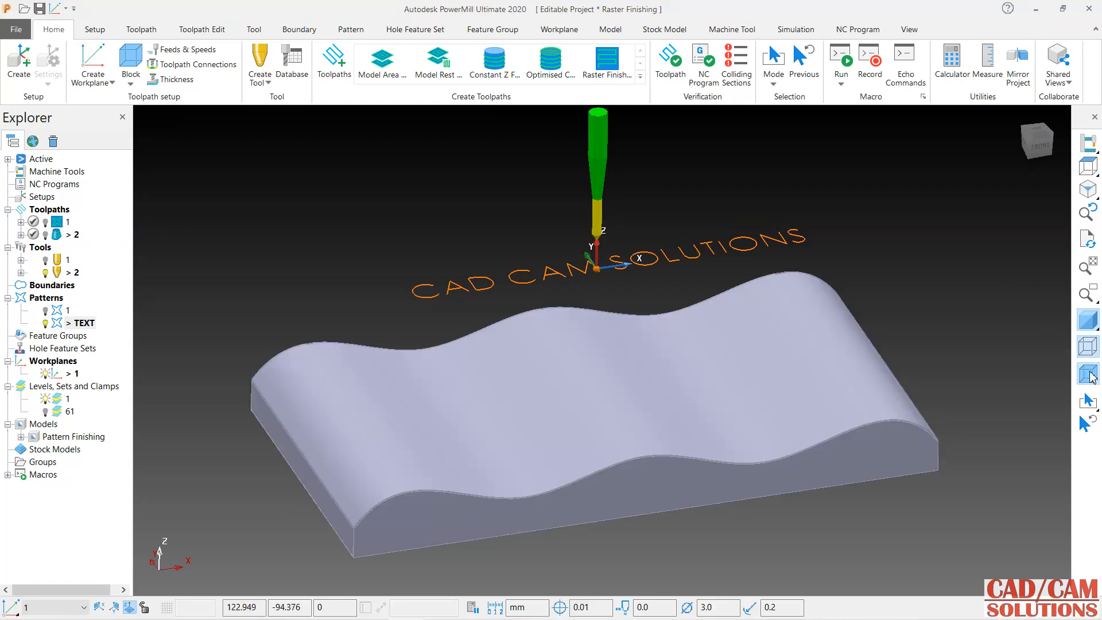
# Examine how the block fits the wavy model surface, comparing the view with the block hidden and shown.
pyautogui.scroll(5, 925, 431)
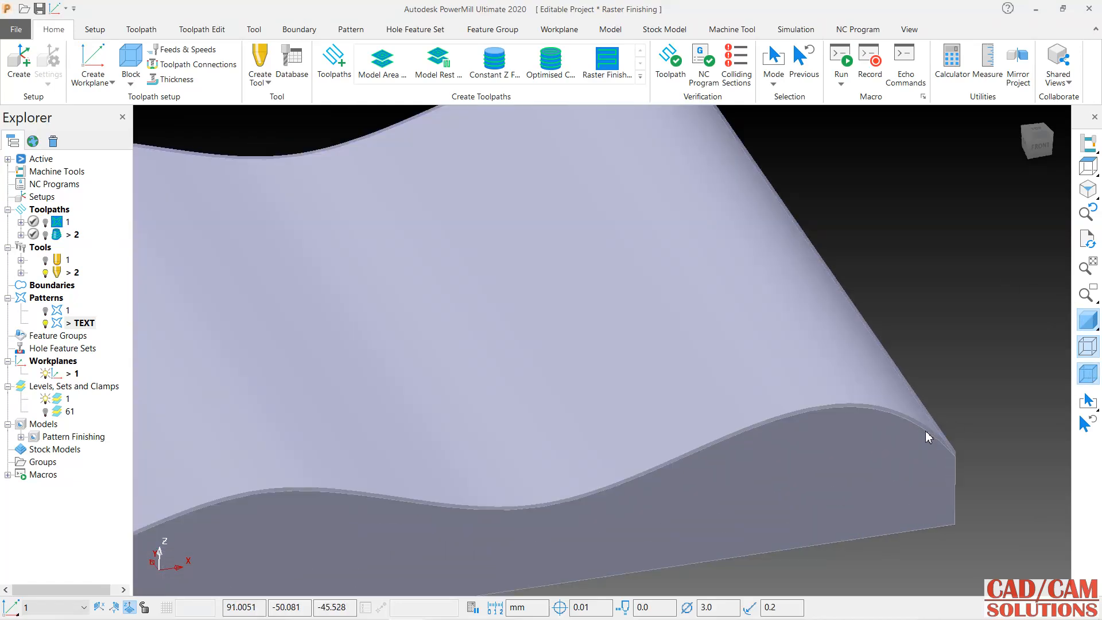
pyautogui.scroll(-5, 929, 422)
pyautogui.scroll(5, 889, 414)
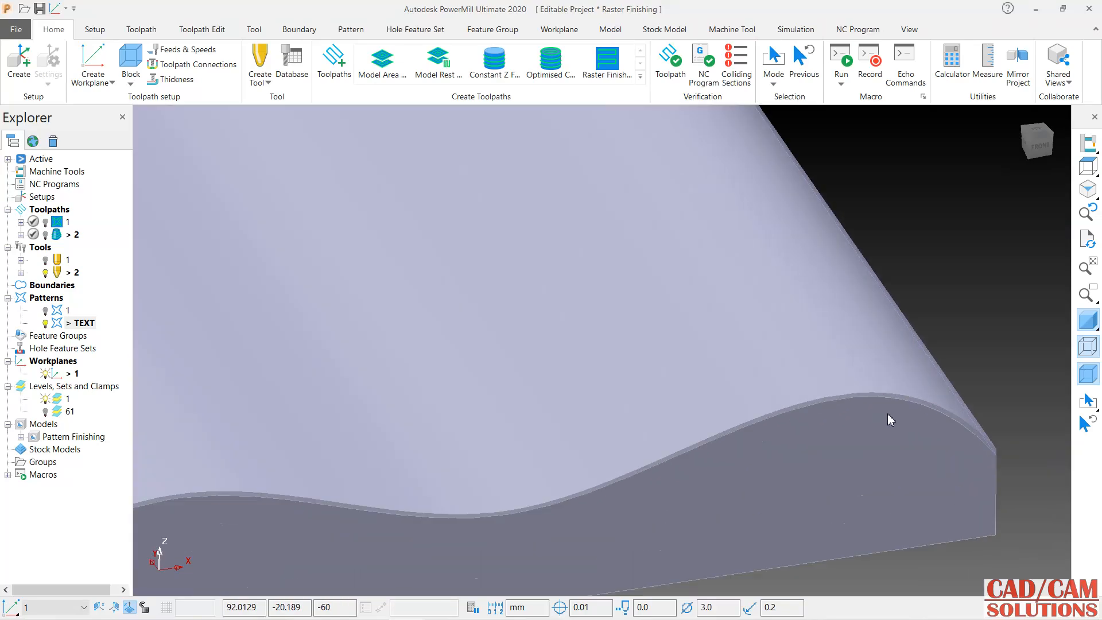
pyautogui.scroll(-6, 894, 390)
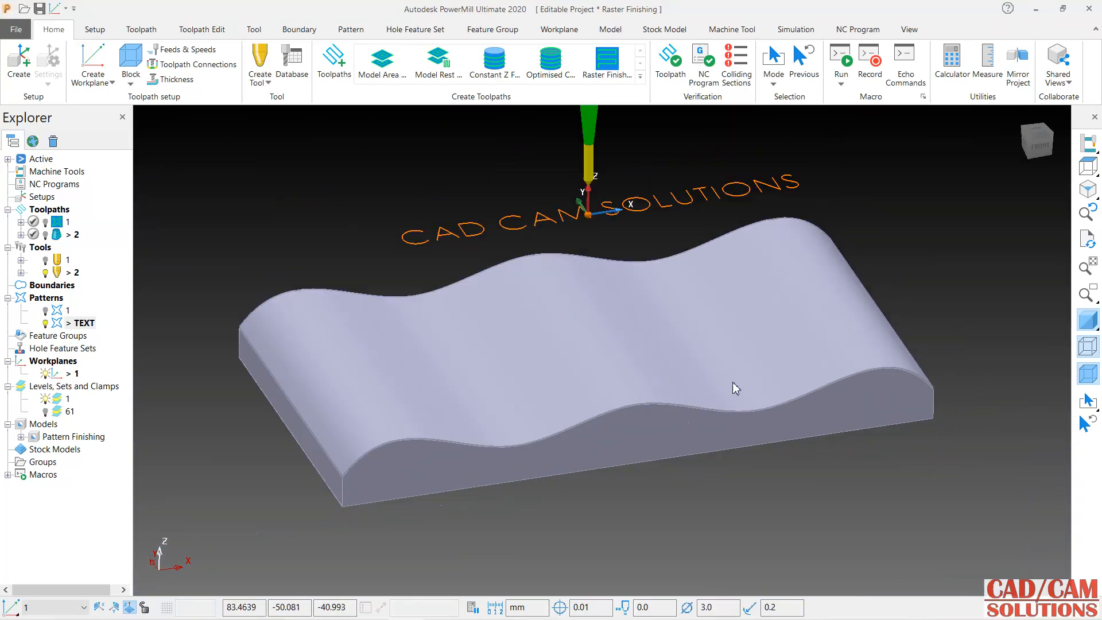
pyautogui.scroll(1, 605, 394)
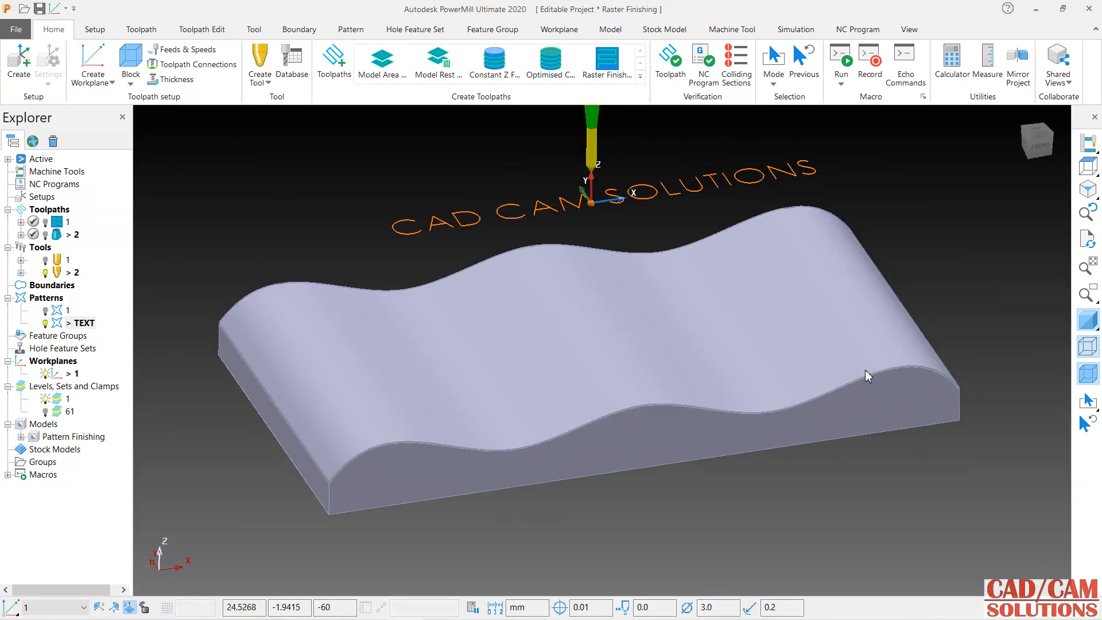
pyautogui.click(1090, 376)
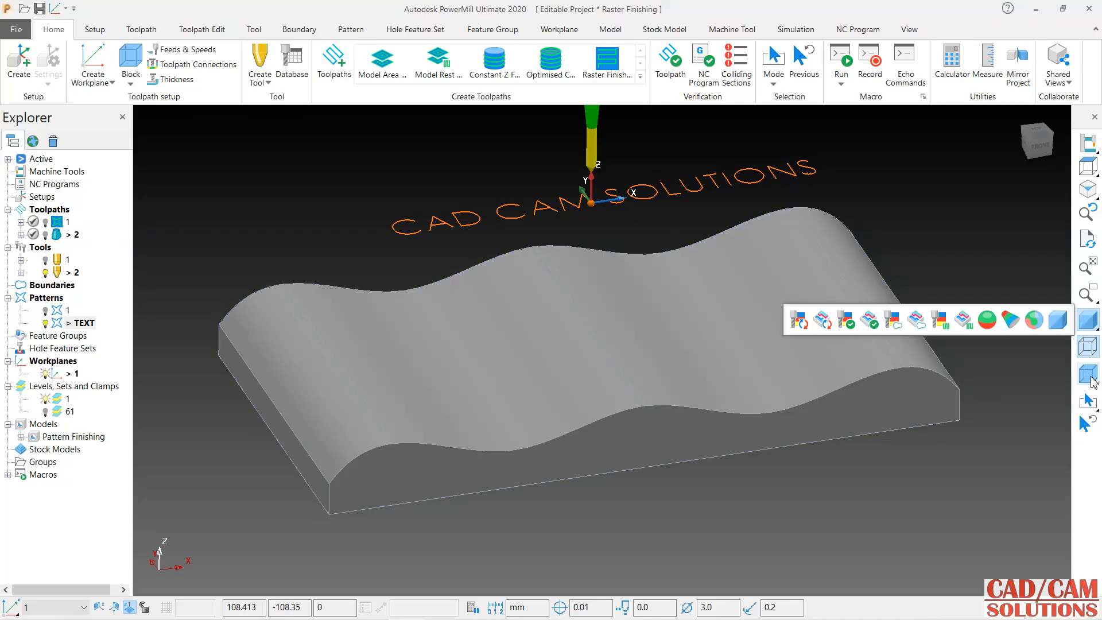
pyautogui.click(1091, 378)
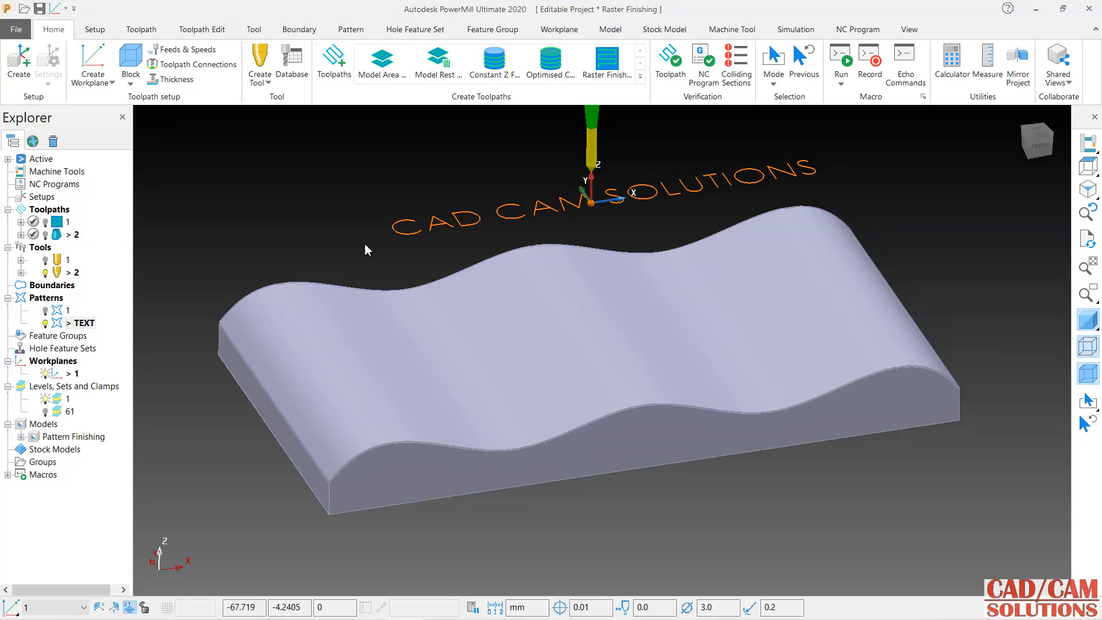
pyautogui.moveTo(593, 239)
pyautogui.mouseDown(button='middle')
pyautogui.moveTo(600, 322)
pyautogui.moveTo(602, 242)
pyautogui.mouseUp(button='middle')
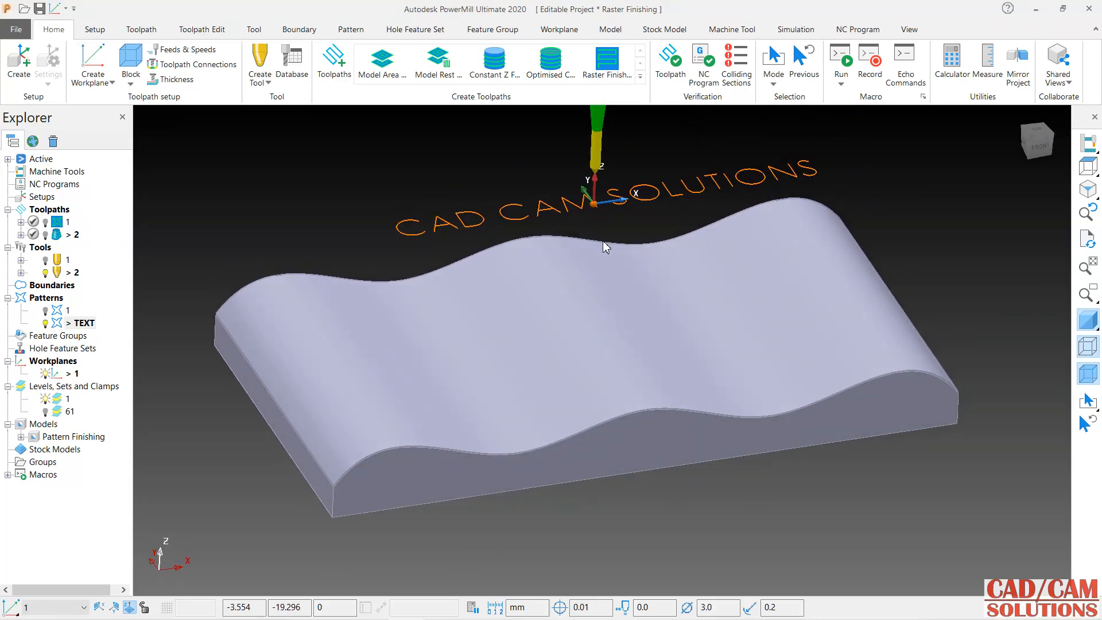
pyautogui.scroll(2, 641, 171)
pyautogui.scroll(-2, 644, 177)
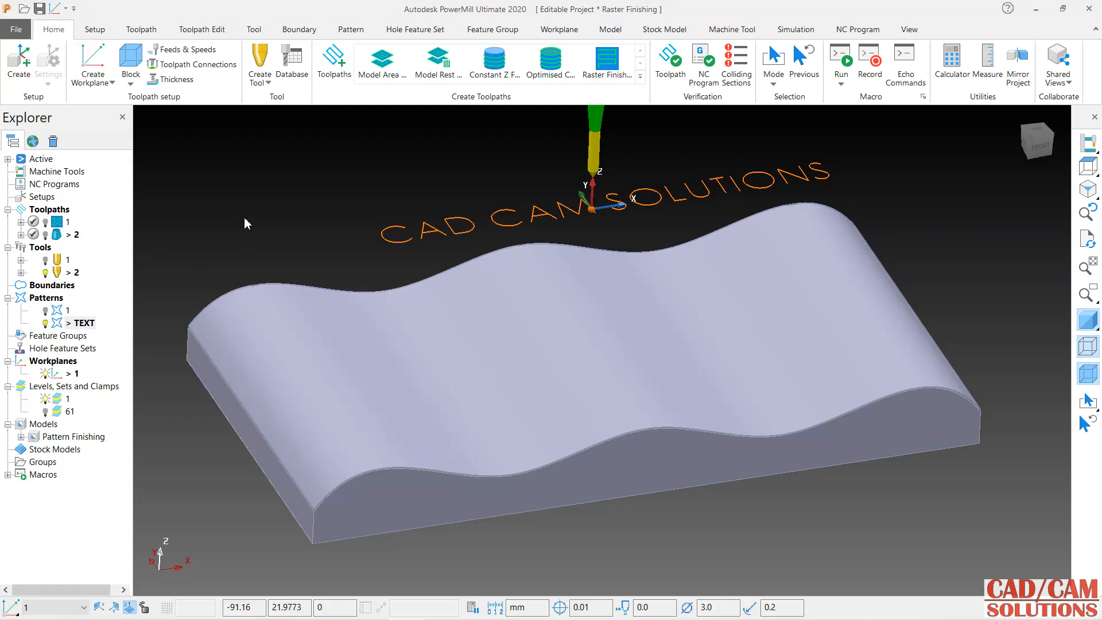
# Create a new toolpath with the Pattern Finishing strategy.
pyautogui.click(339, 83)
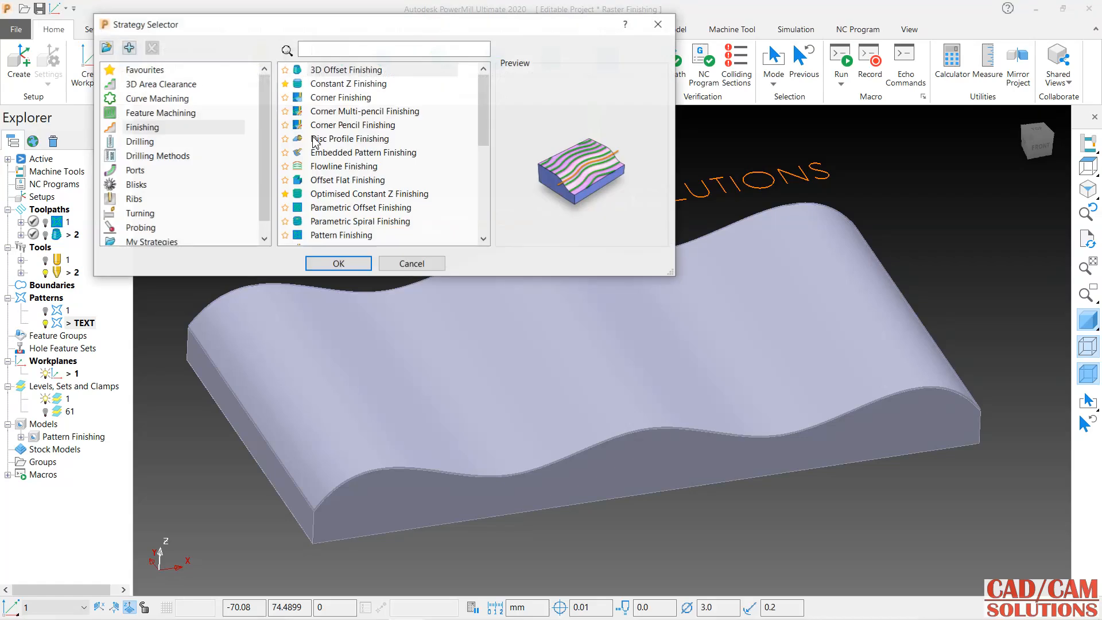
pyautogui.scroll(-1, 364, 207)
pyautogui.click(333, 196)
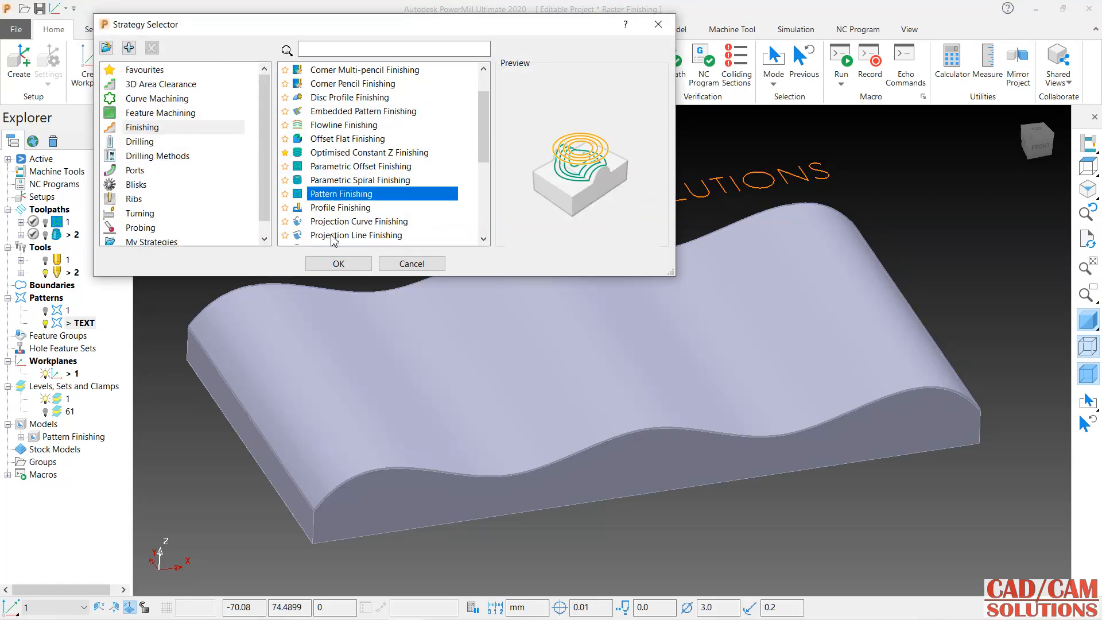
pyautogui.click(337, 263)
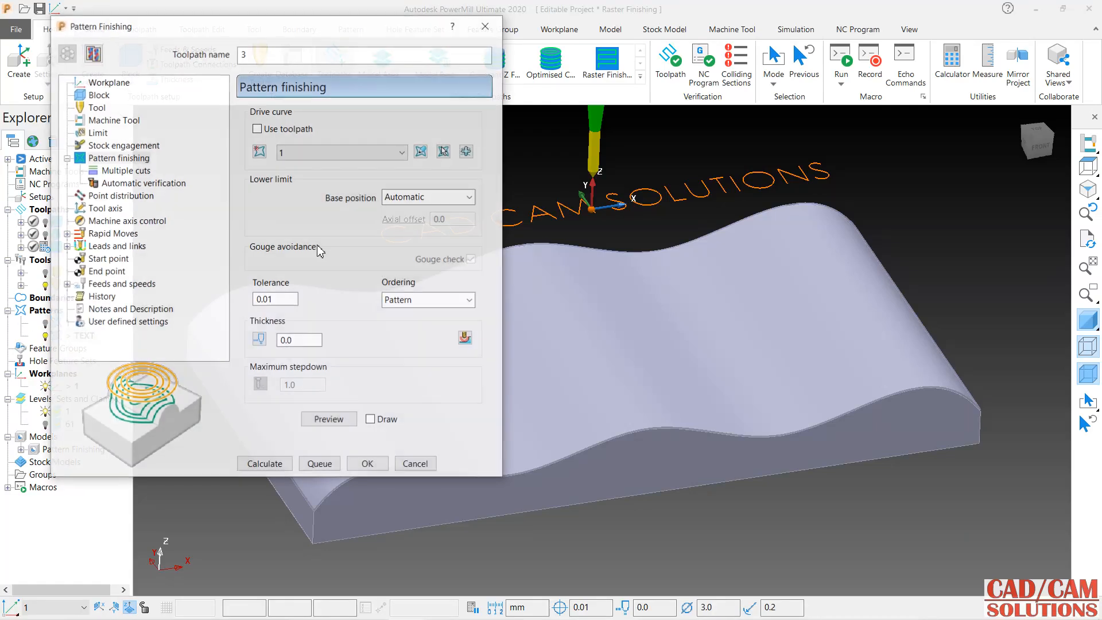
# Review the workplane, block and tapered spherical tool settings of the pattern finishing toolpath.
pyautogui.click(109, 83)
pyautogui.click(98, 95)
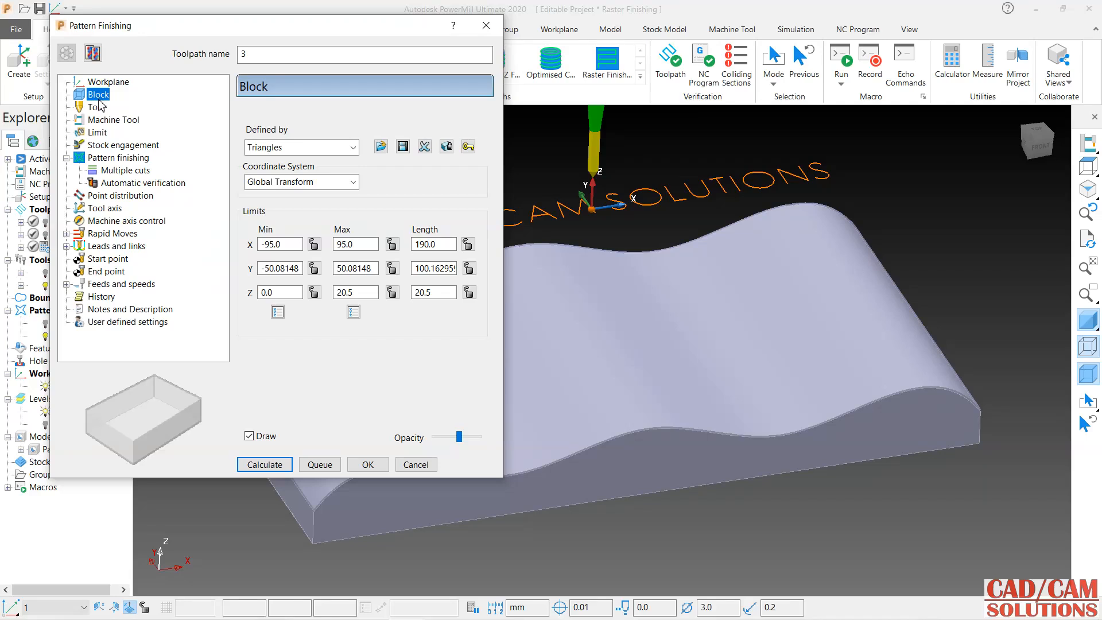
pyautogui.click(104, 108)
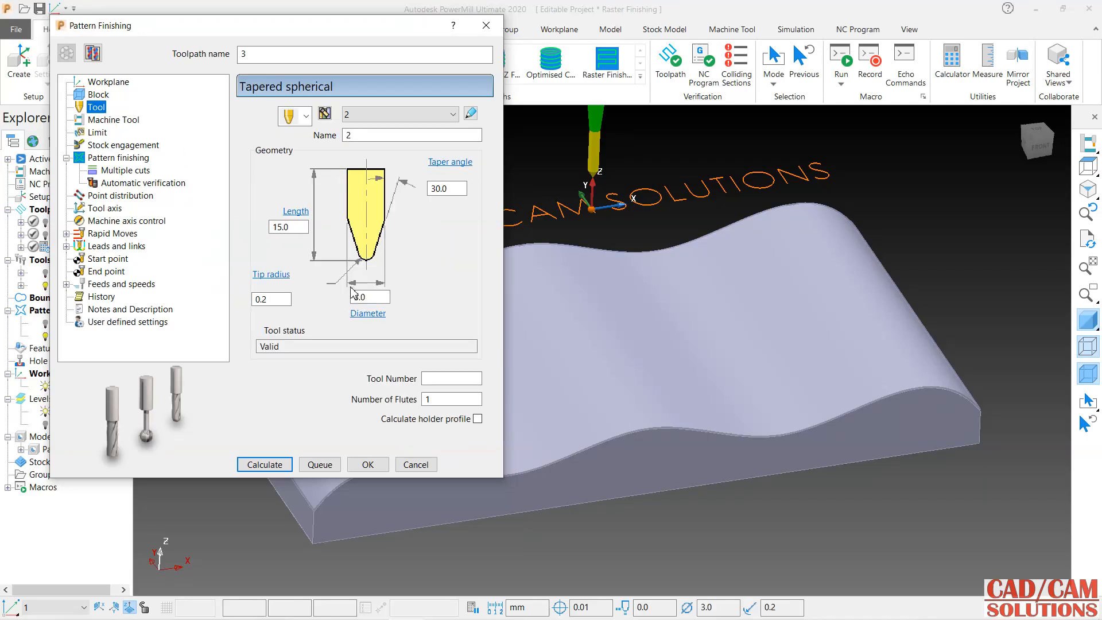
pyautogui.click(108, 159)
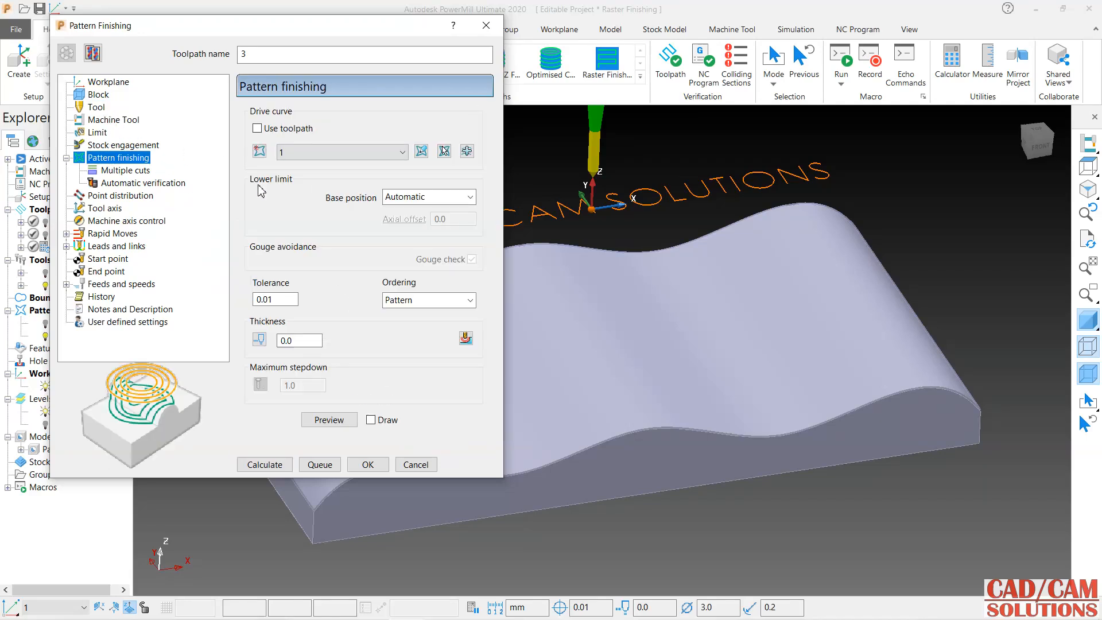
# Choose the TEXT pattern as the drive curve and preview the toolpath on the model surface.
pyautogui.click(341, 152)
pyautogui.click(316, 194)
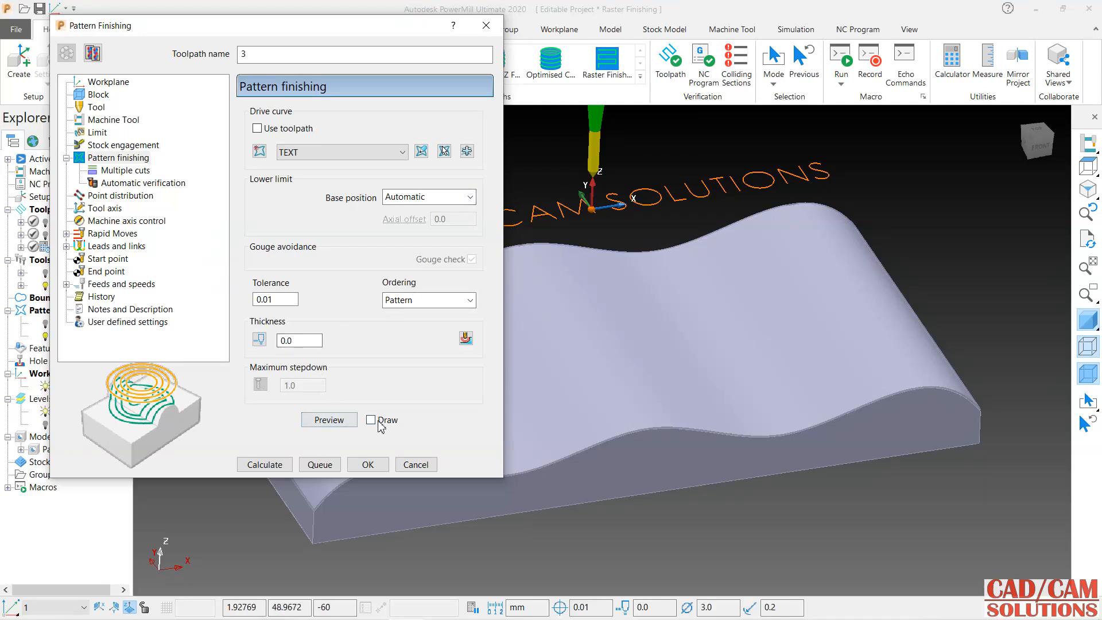
pyautogui.click(353, 424)
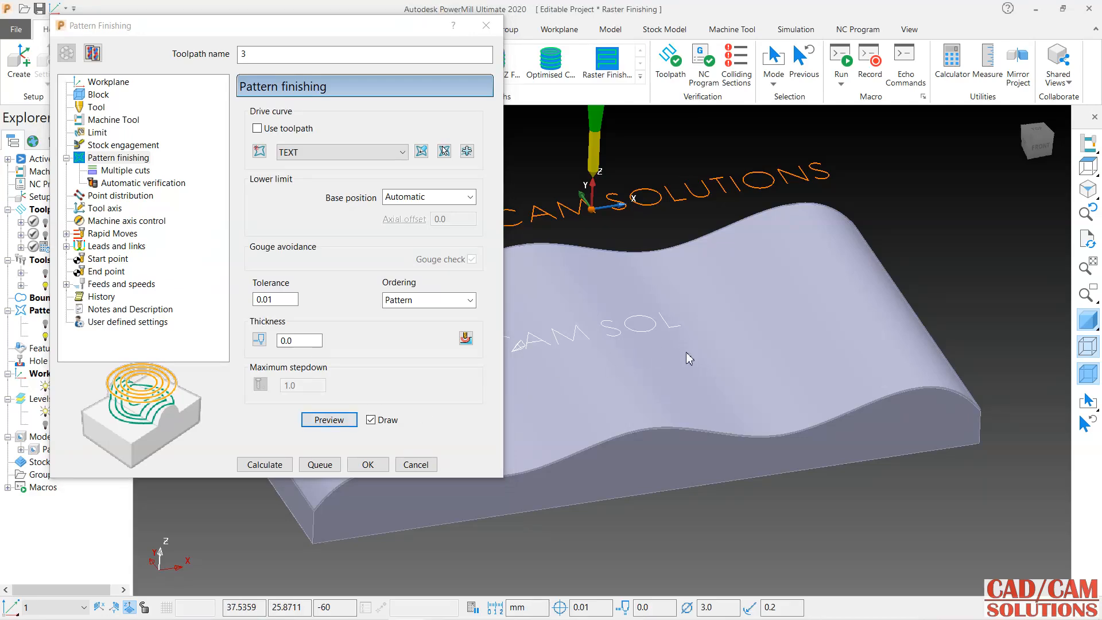
pyautogui.scroll(3, 684, 342)
pyautogui.moveTo(631, 392); pyautogui.dragTo(670, 331, button='middle')
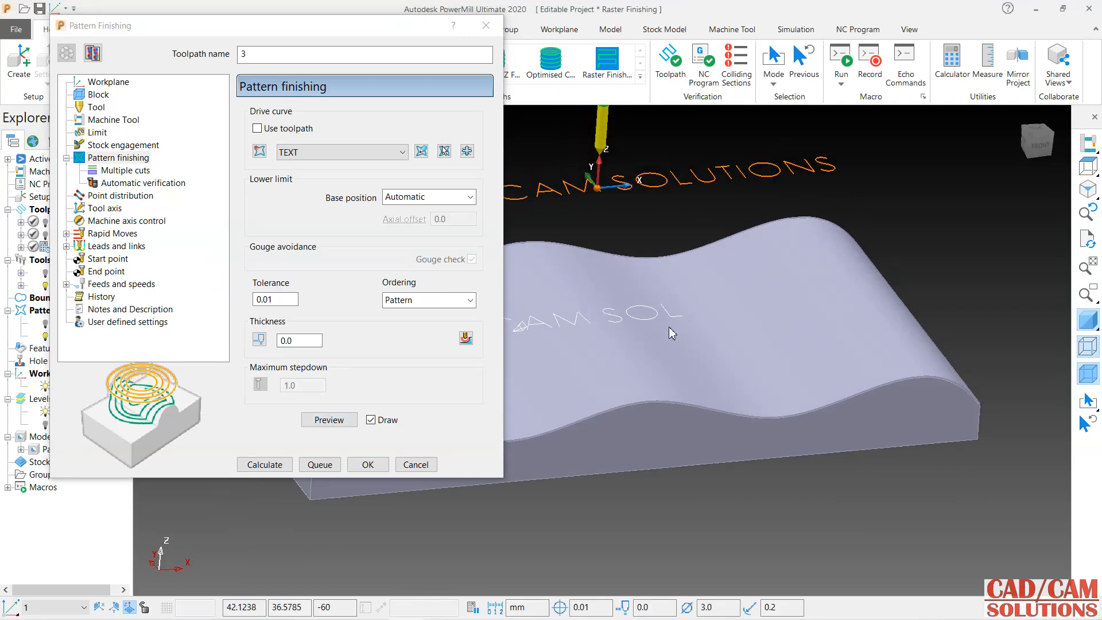
# Calculate the pattern finishing toolpath and close its settings.
pyautogui.click(278, 470)
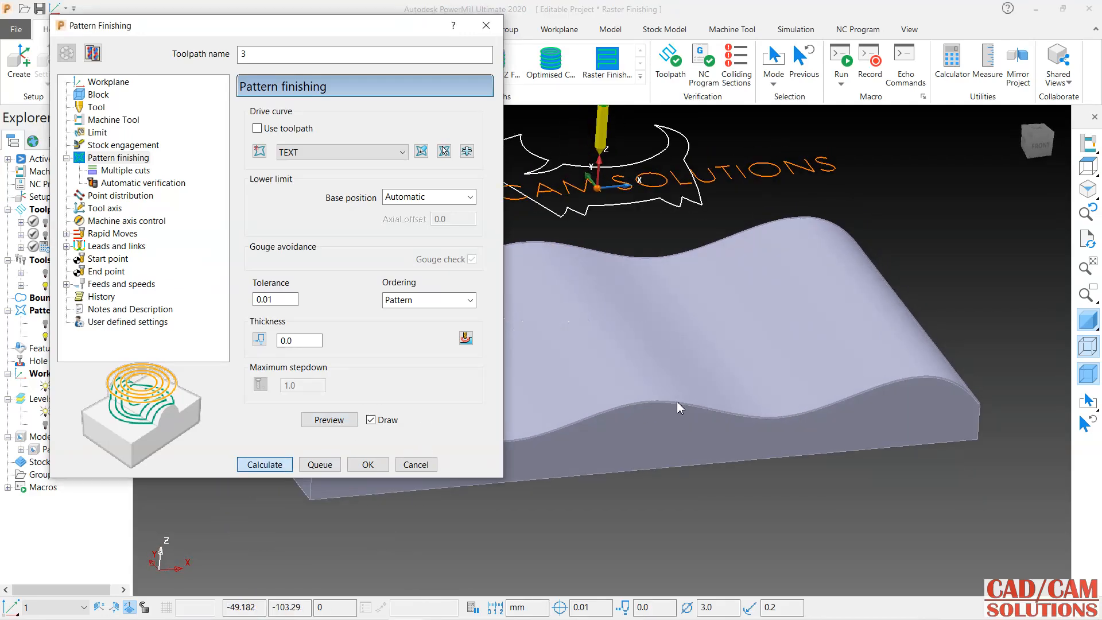
pyautogui.scroll(-4, 697, 396)
pyautogui.scroll(5, 635, 386)
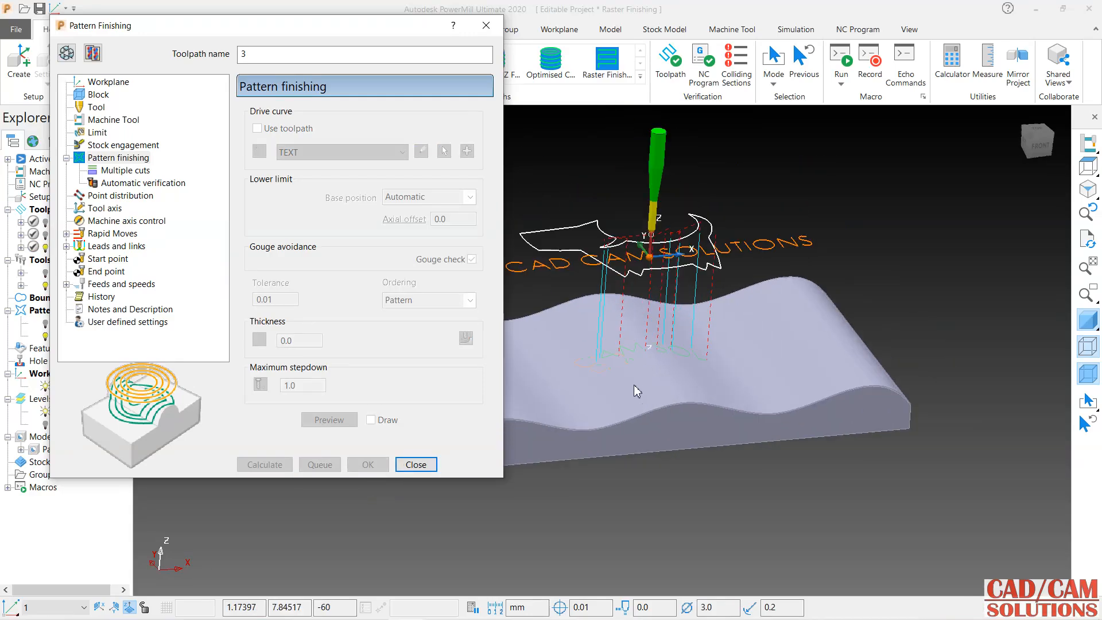
pyautogui.click(423, 463)
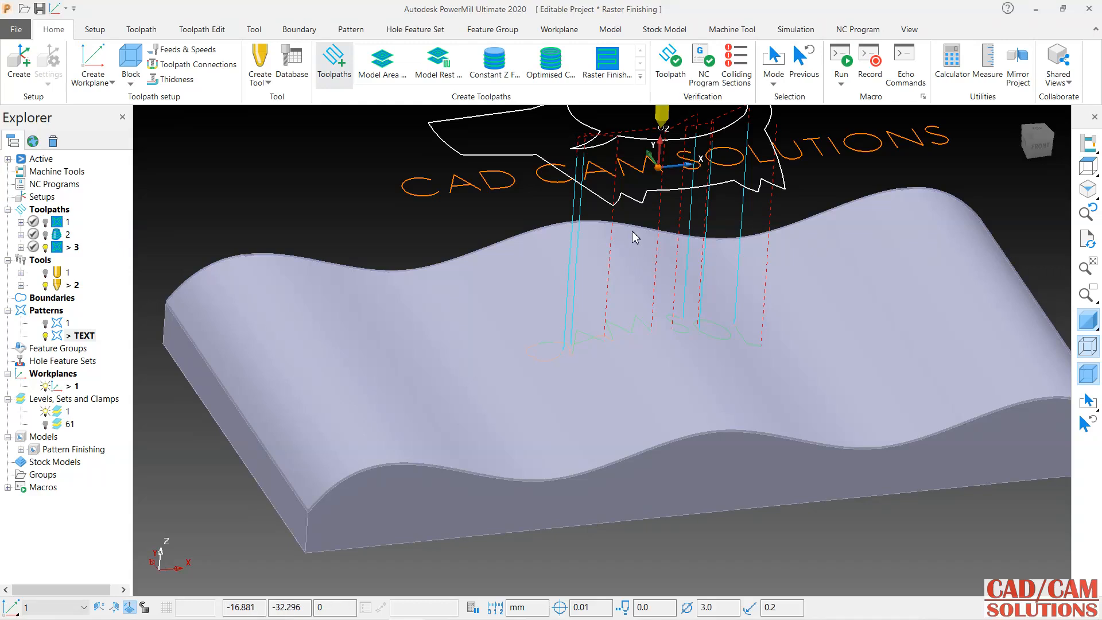
# Choose toolpath 3 for simulation and turn on ViewMill.
pyautogui.click(796, 29)
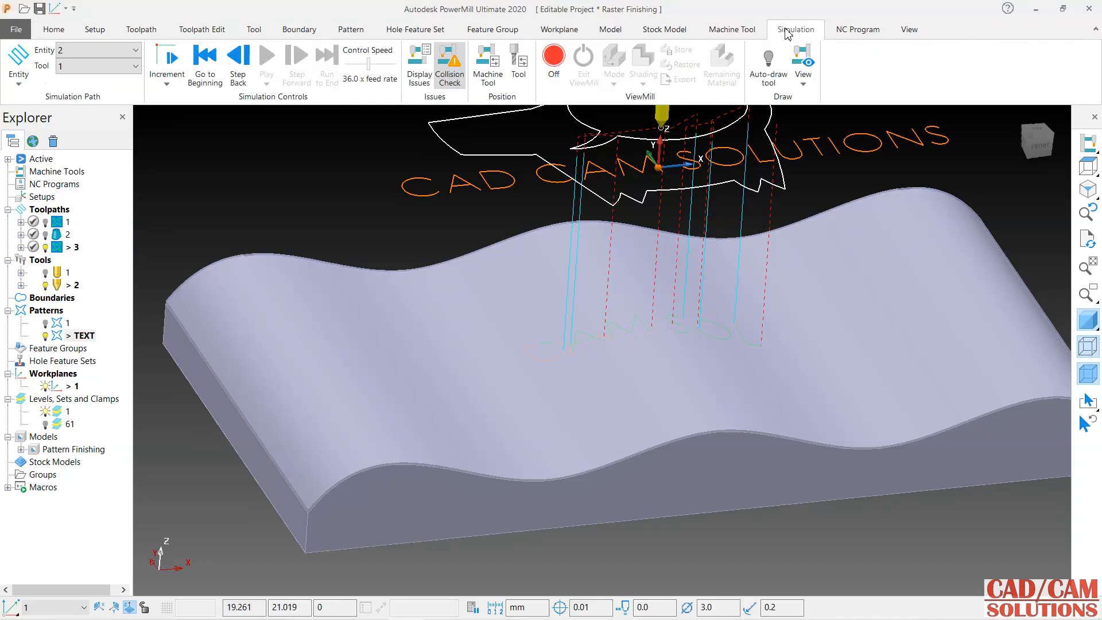
pyautogui.click(98, 50)
pyautogui.click(98, 134)
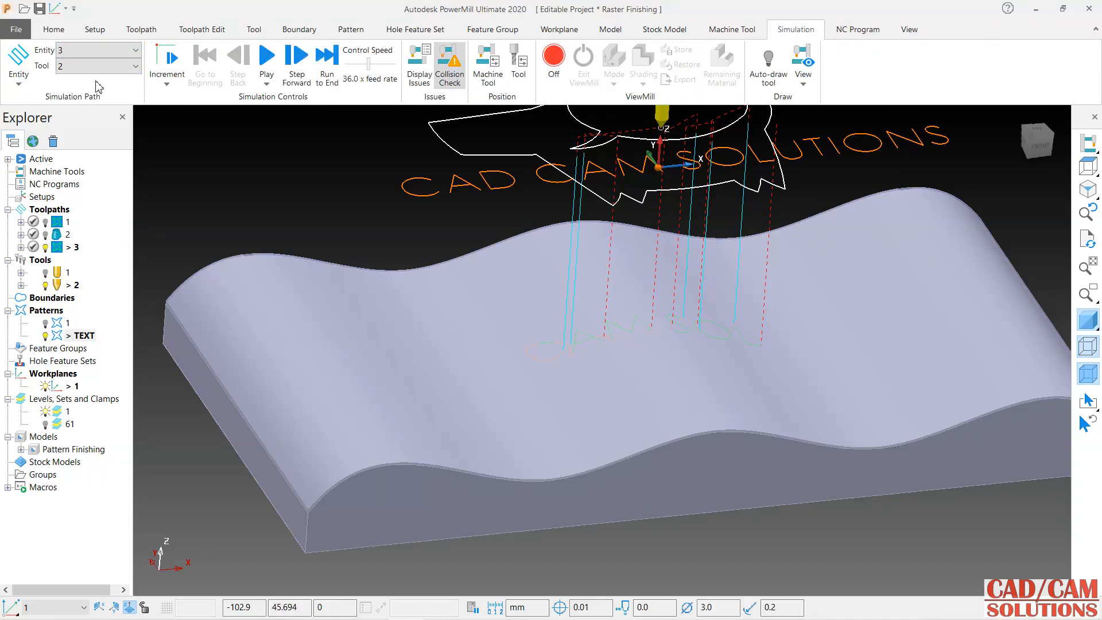
pyautogui.click(558, 66)
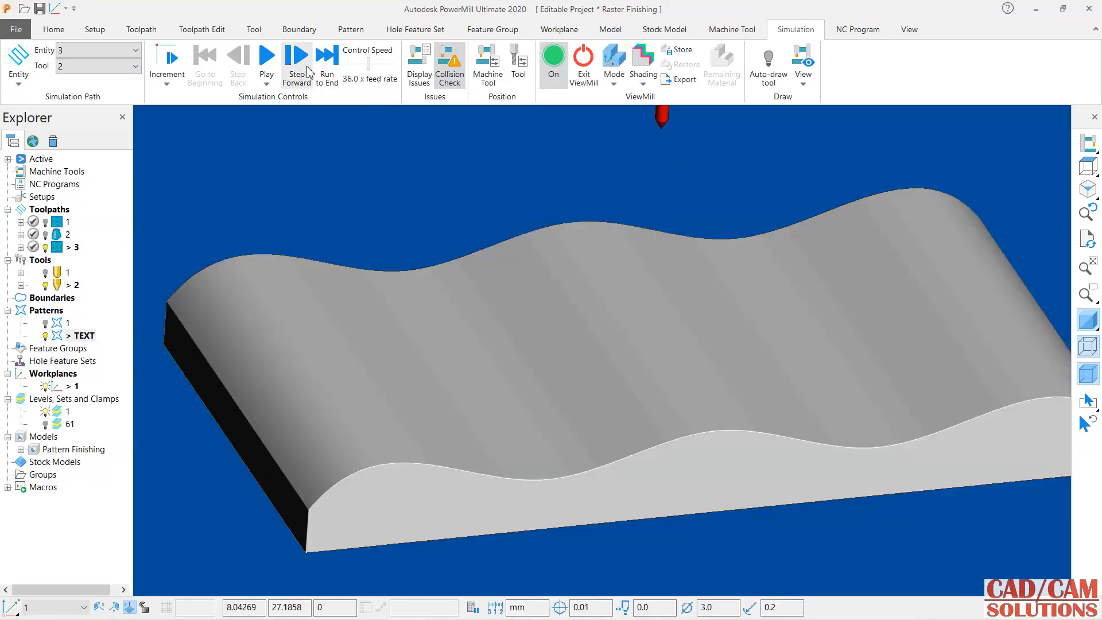
# Set the simulation speed to 18.0 x feed rate and play the engraving simulation to the end.
pyautogui.moveTo(366, 63); pyautogui.dragTo(360, 64)
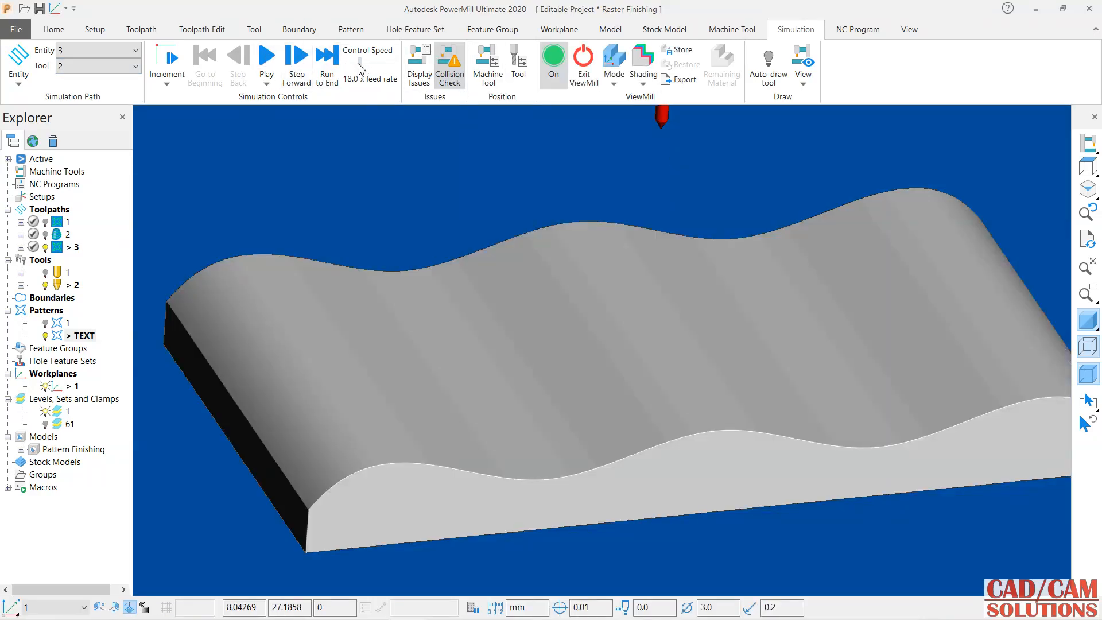
pyautogui.click(281, 57)
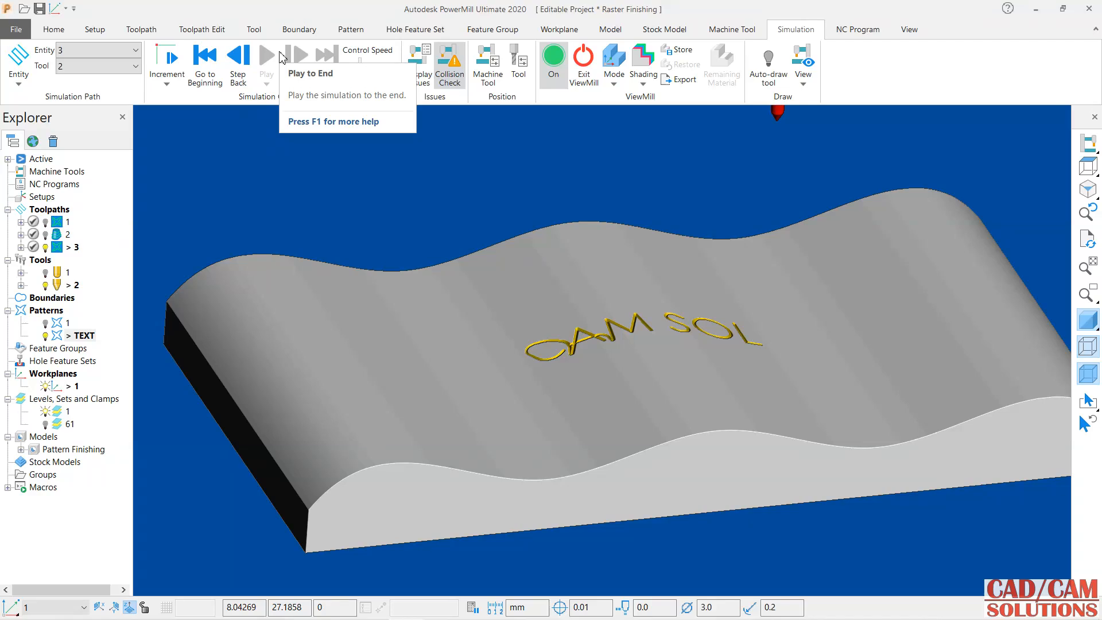
pyautogui.moveTo(642, 347); pyautogui.dragTo(607, 328, button='middle')
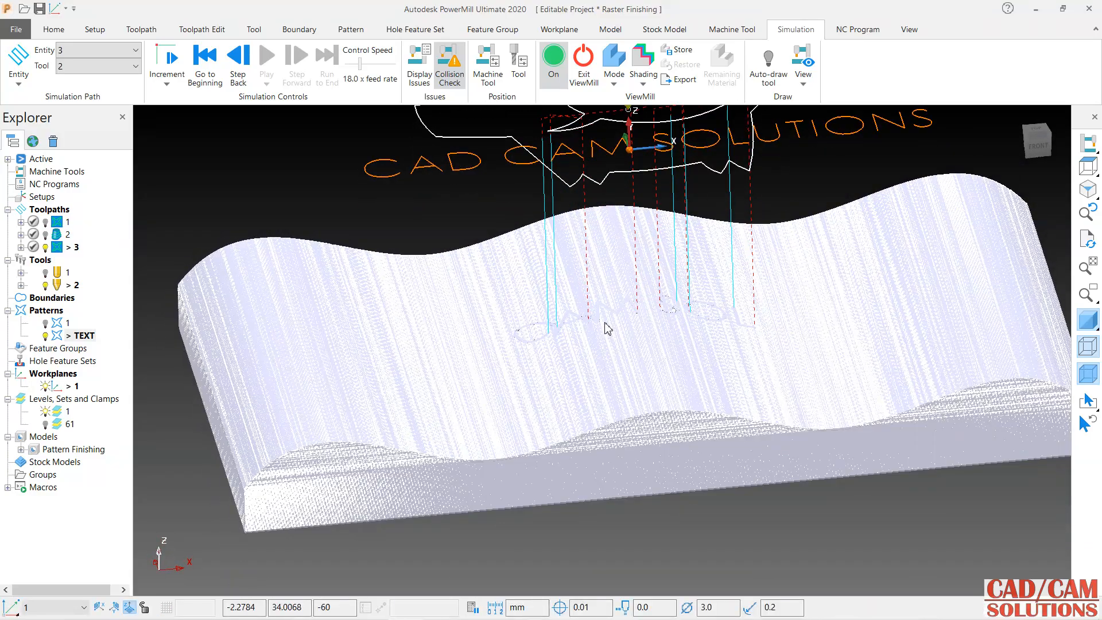
# Exit ViewMill by halting the stock simulation, and hide the block around the model.
pyautogui.click(584, 68)
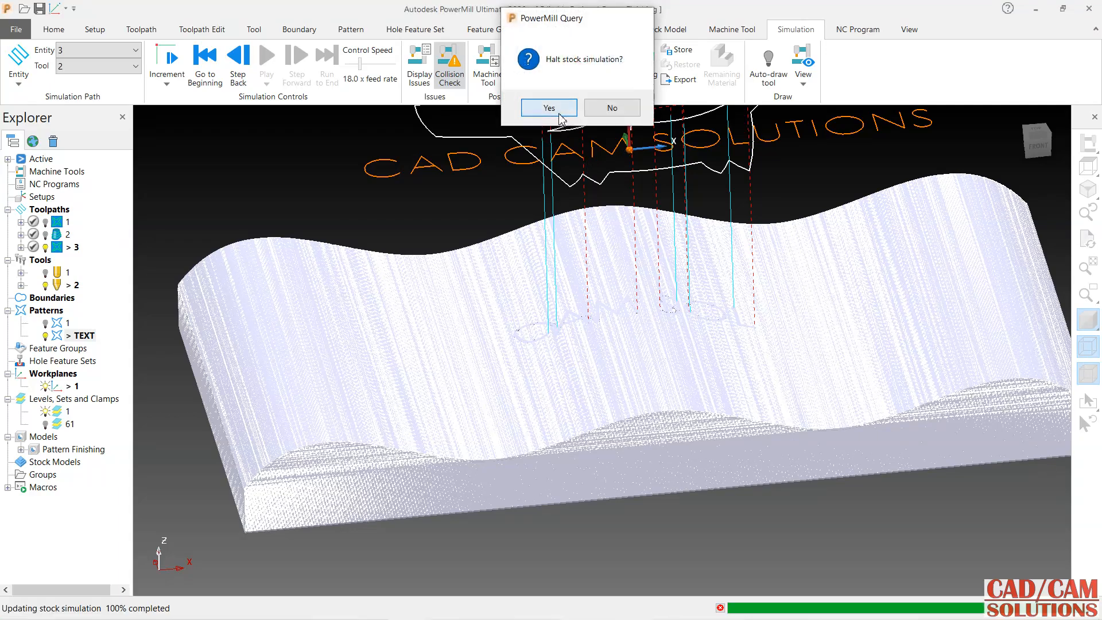
pyautogui.click(549, 108)
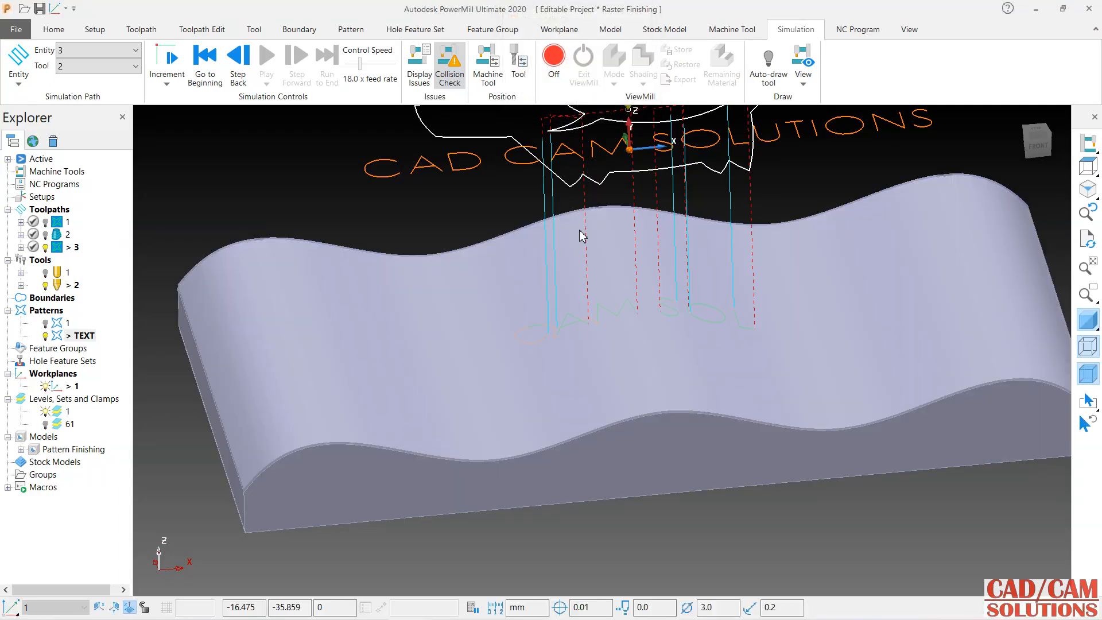
pyautogui.click(1089, 374)
pyautogui.moveTo(1067, 376)
pyautogui.mouseDown(button='middle')
pyautogui.moveTo(812, 340)
pyautogui.moveTo(806, 324)
pyautogui.moveTo(804, 357)
pyautogui.moveTo(590, 356)
pyautogui.moveTo(636, 453)
pyautogui.moveTo(635, 399)
pyautogui.moveTo(655, 339)
pyautogui.mouseUp(button='middle')
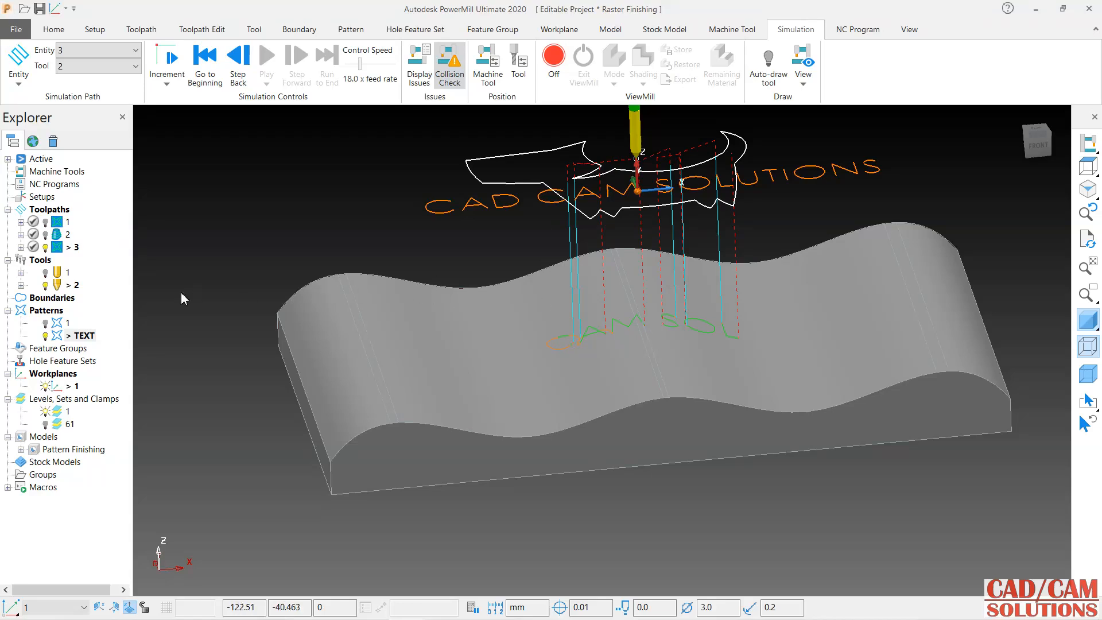
# Remove the limiting boundary from toolpath 3, recalculate the toolpath and close its settings.
pyautogui.rightClick(73, 248)
pyautogui.click(74, 245)
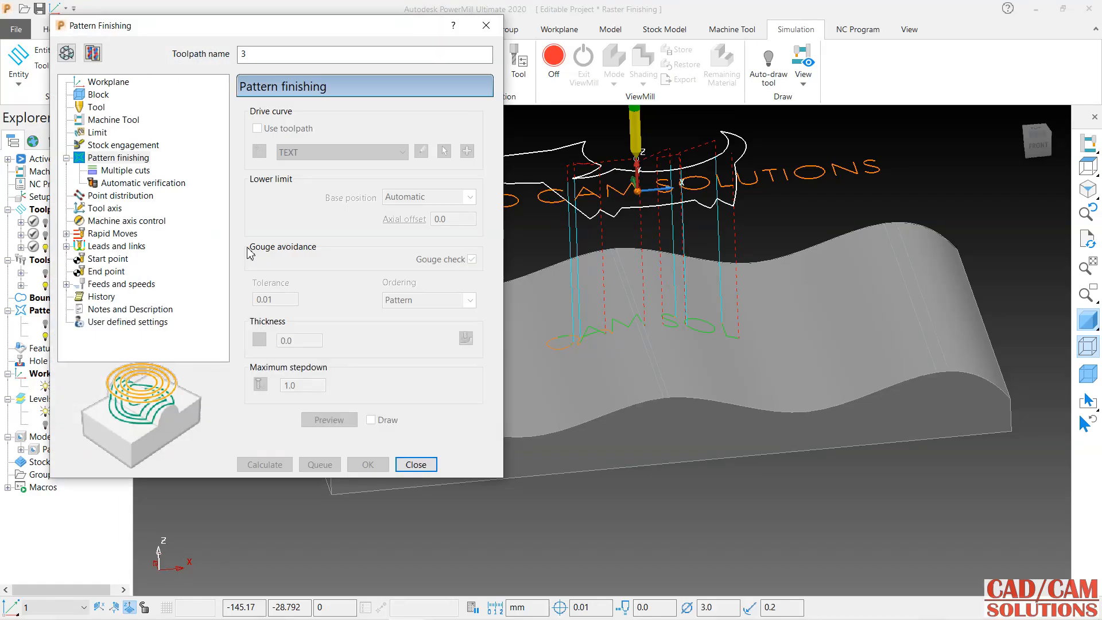
pyautogui.click(98, 133)
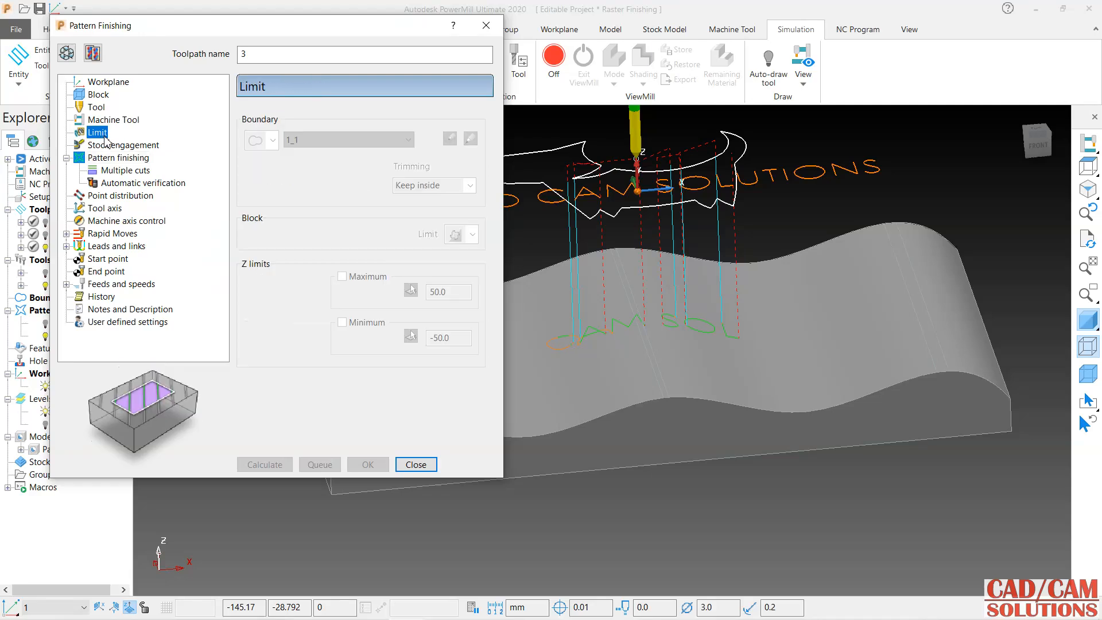
pyautogui.click(66, 52)
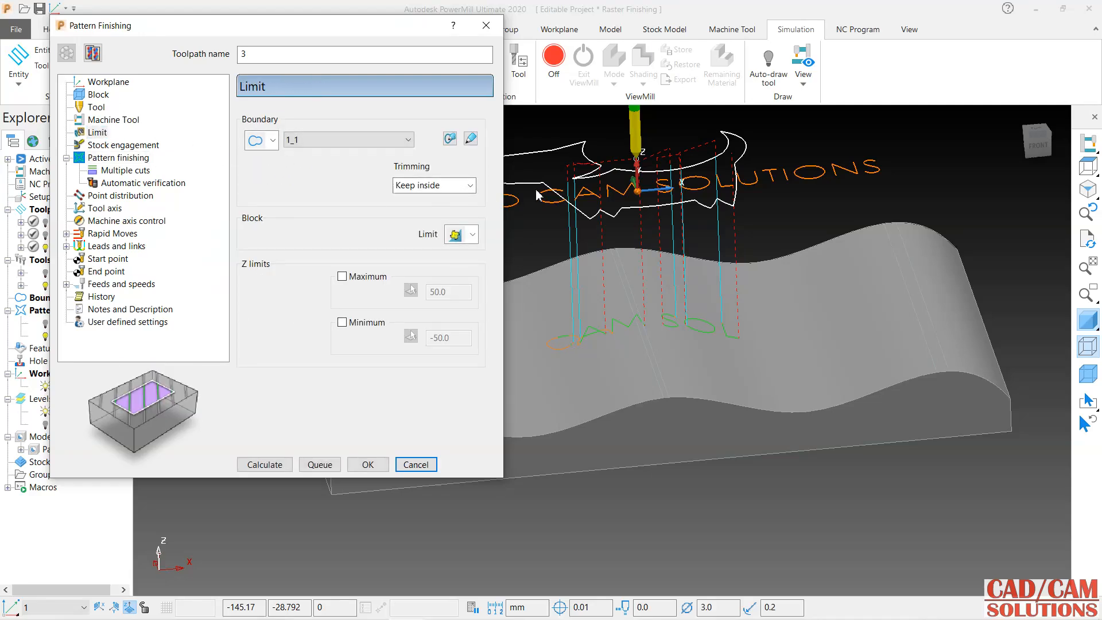
pyautogui.click(319, 141)
pyautogui.click(330, 155)
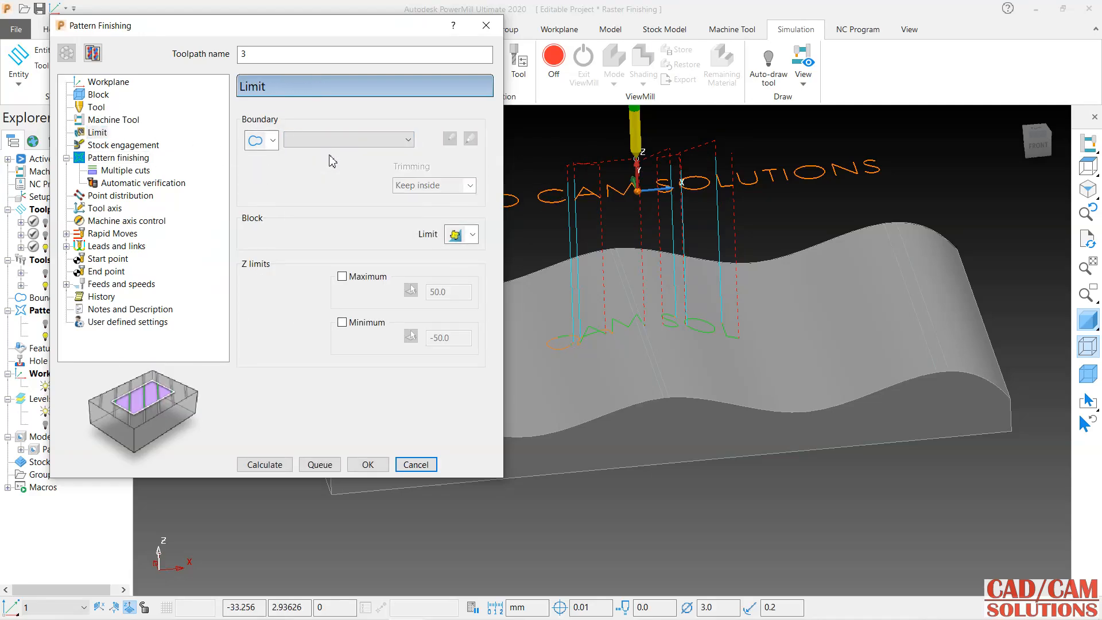
pyautogui.click(265, 464)
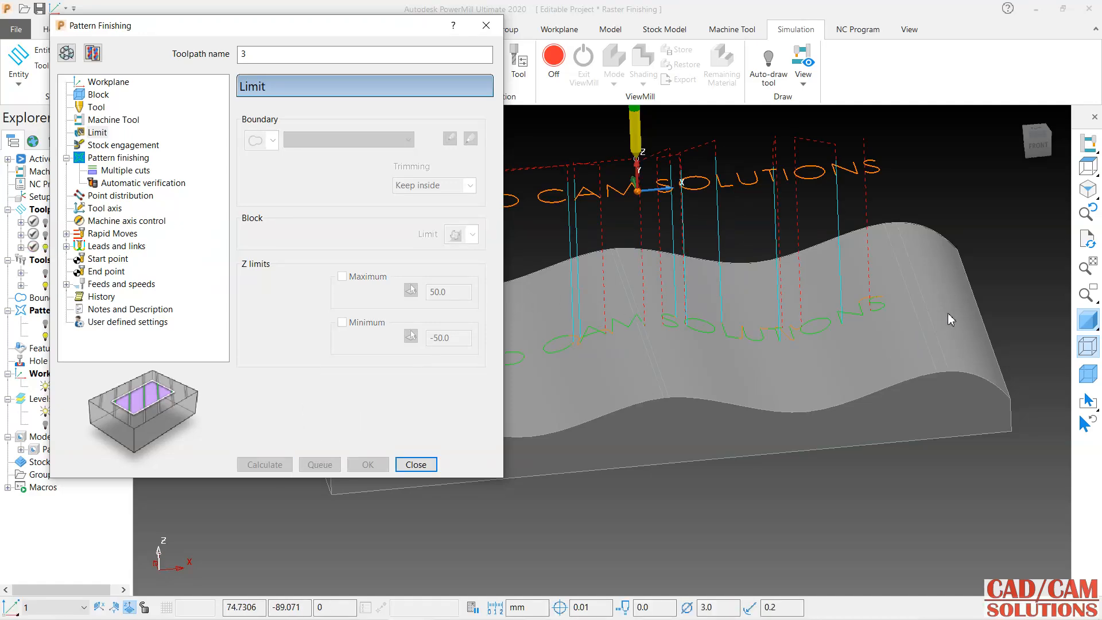
pyautogui.click(429, 467)
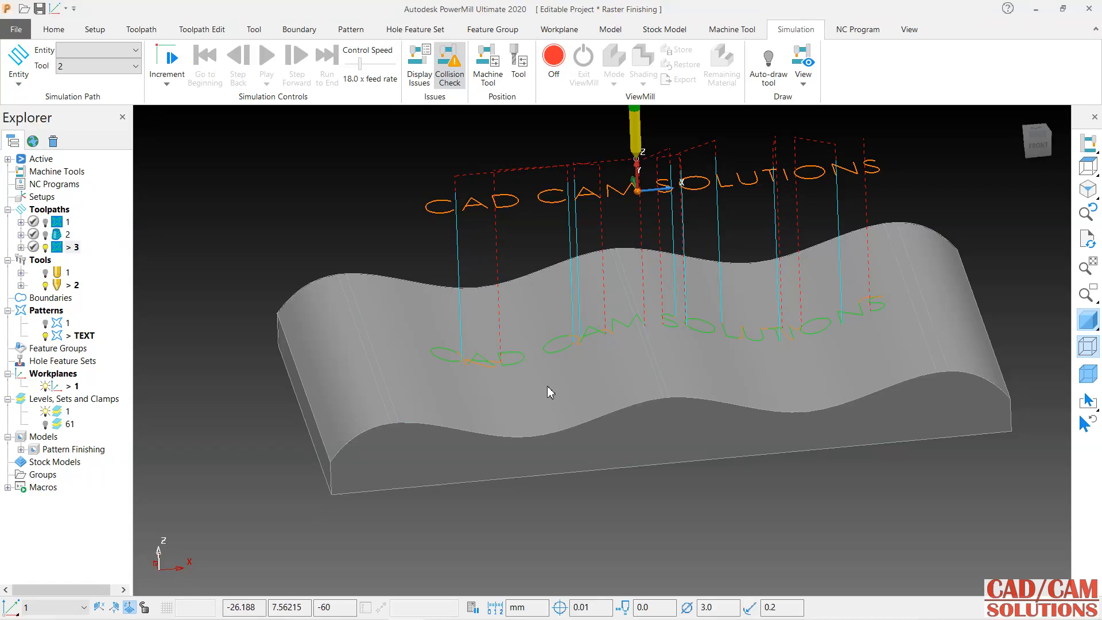
# Simulate the recalculated toolpath 3 in ViewMill with the stock image mode changed, and halt the stock simulation.
pyautogui.click(553, 68)
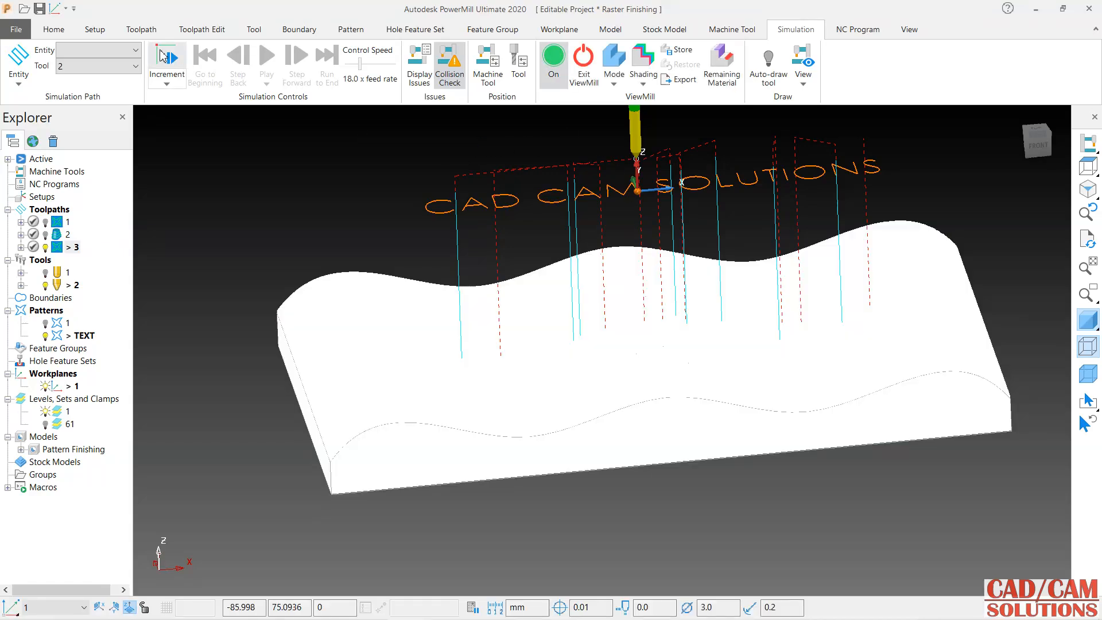
pyautogui.click(135, 50)
pyautogui.click(92, 148)
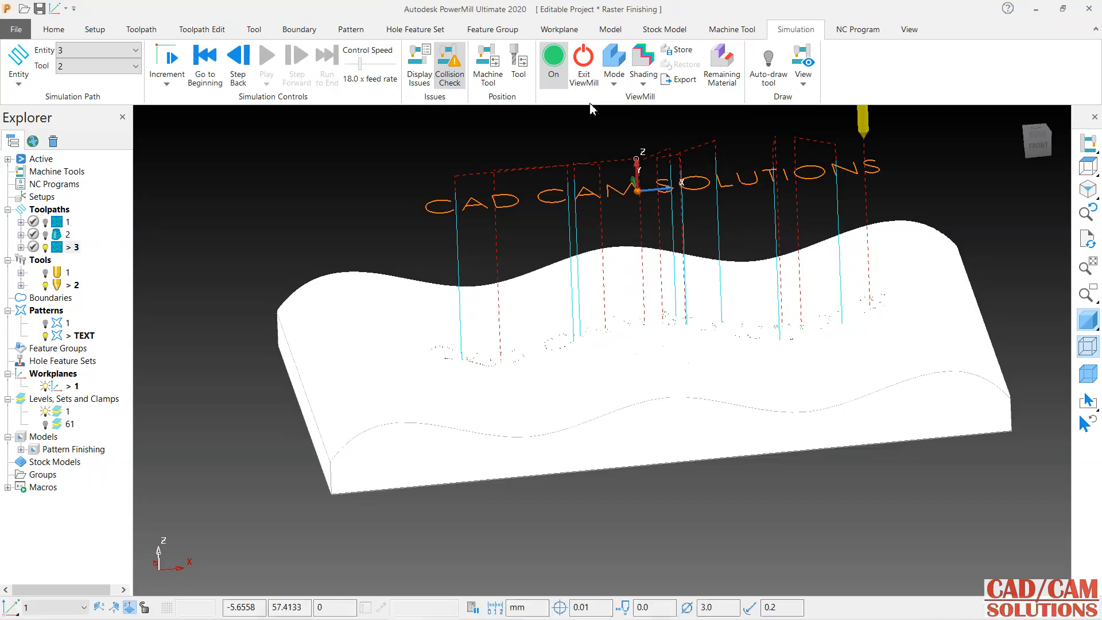
pyautogui.click(614, 80)
pyautogui.click(634, 166)
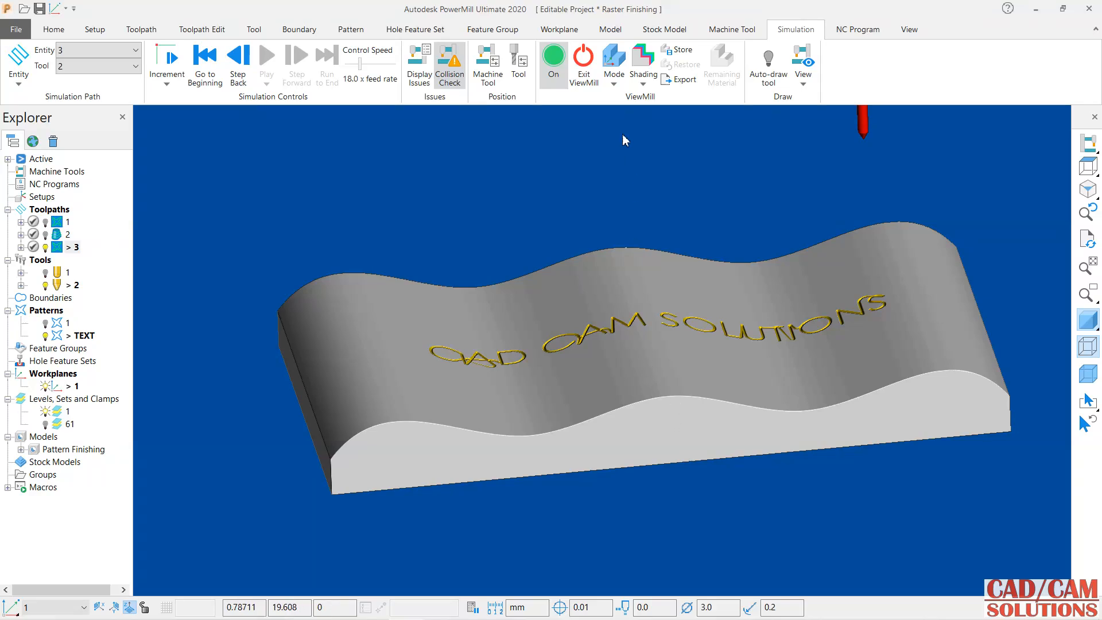
pyautogui.click(583, 75)
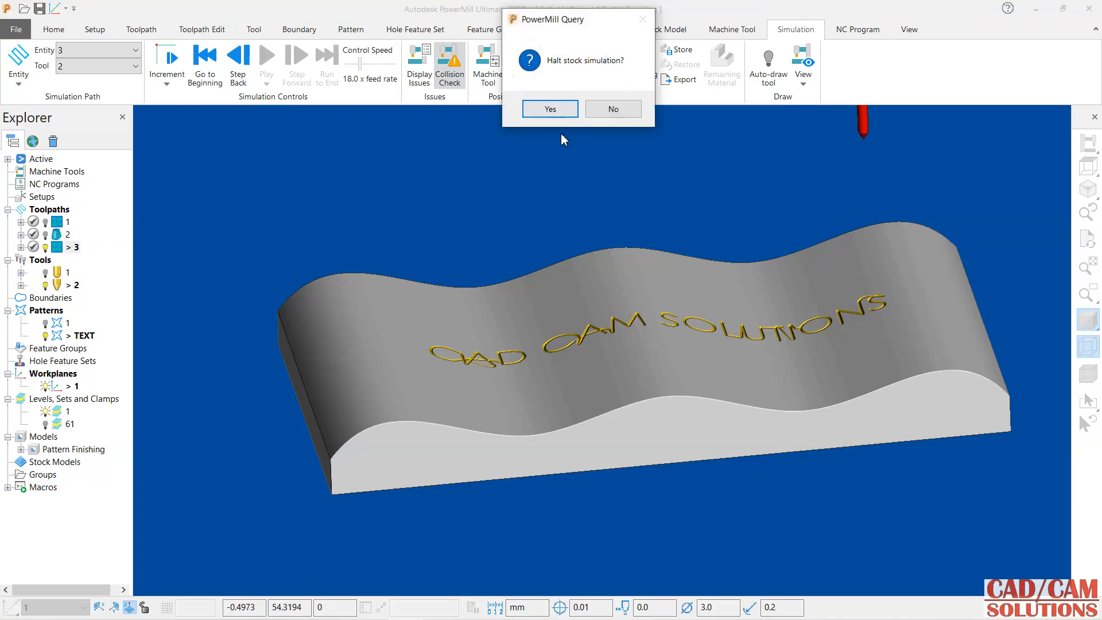
pyautogui.click(550, 108)
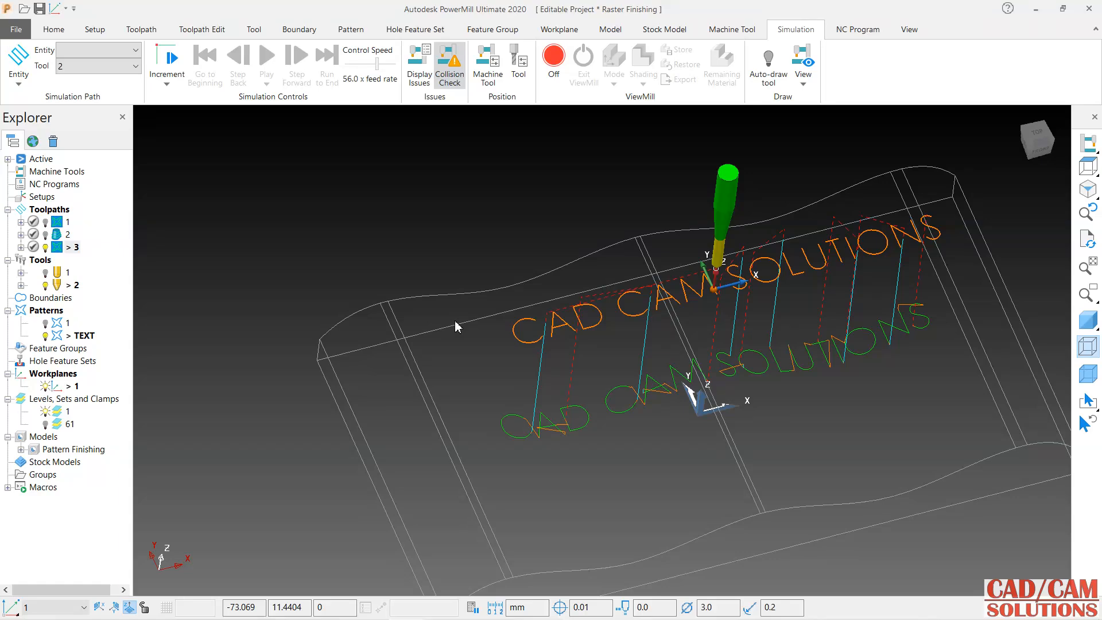
# Examine the lead and link moves between the engraved letters of toolpath 3 up close.
pyautogui.scroll(4, 577, 428)
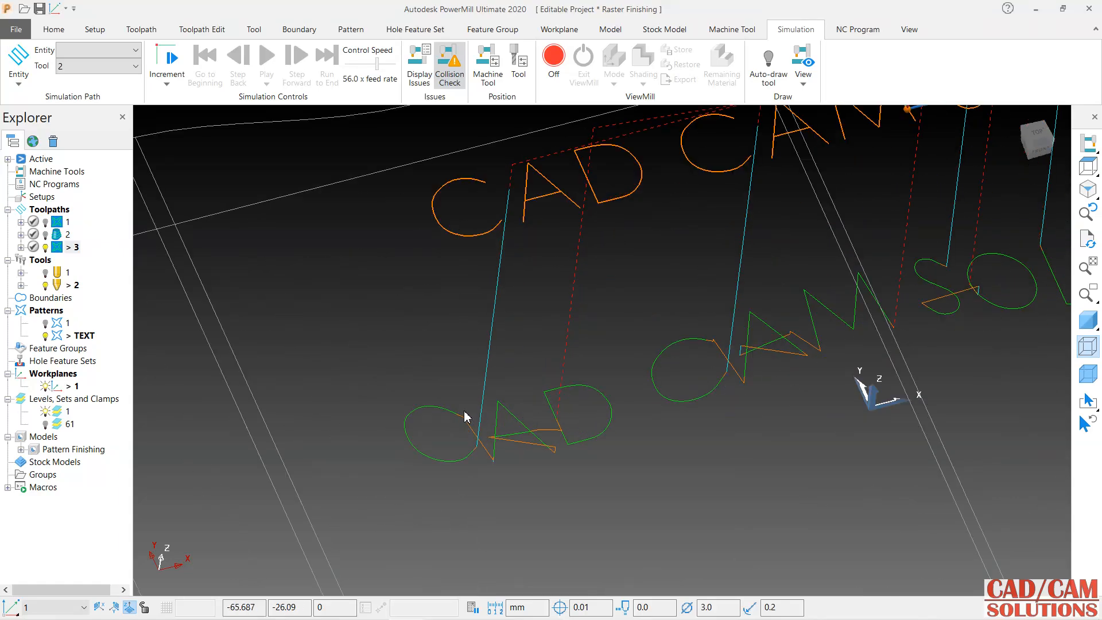
pyautogui.moveTo(522, 439); pyautogui.dragTo(529, 388, button='middle')
pyautogui.scroll(-3, 595, 372)
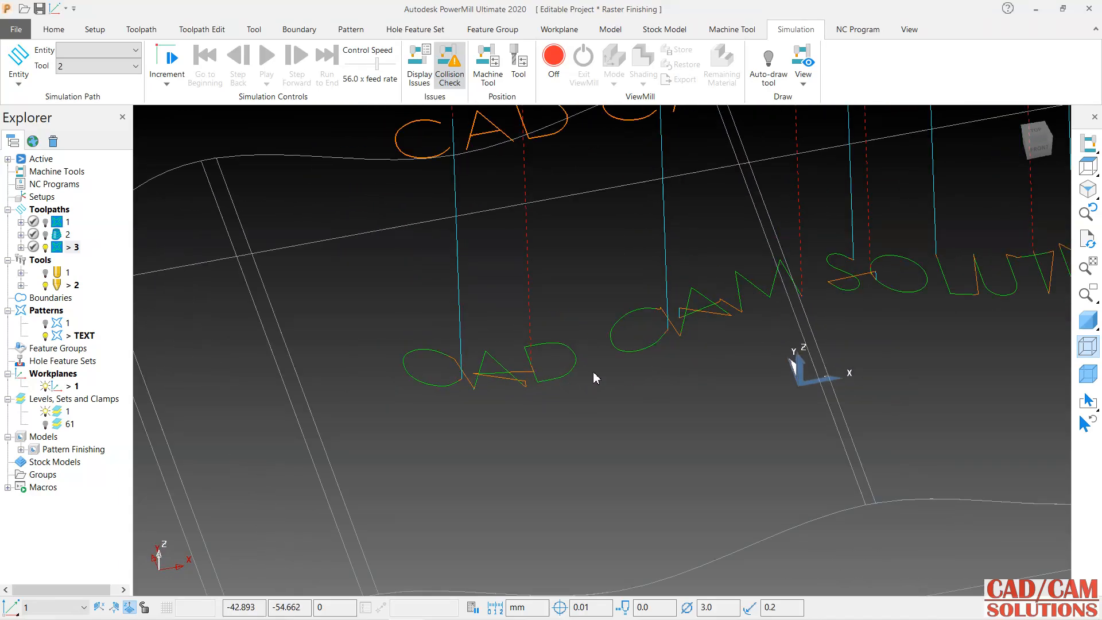
pyautogui.scroll(2, 638, 346)
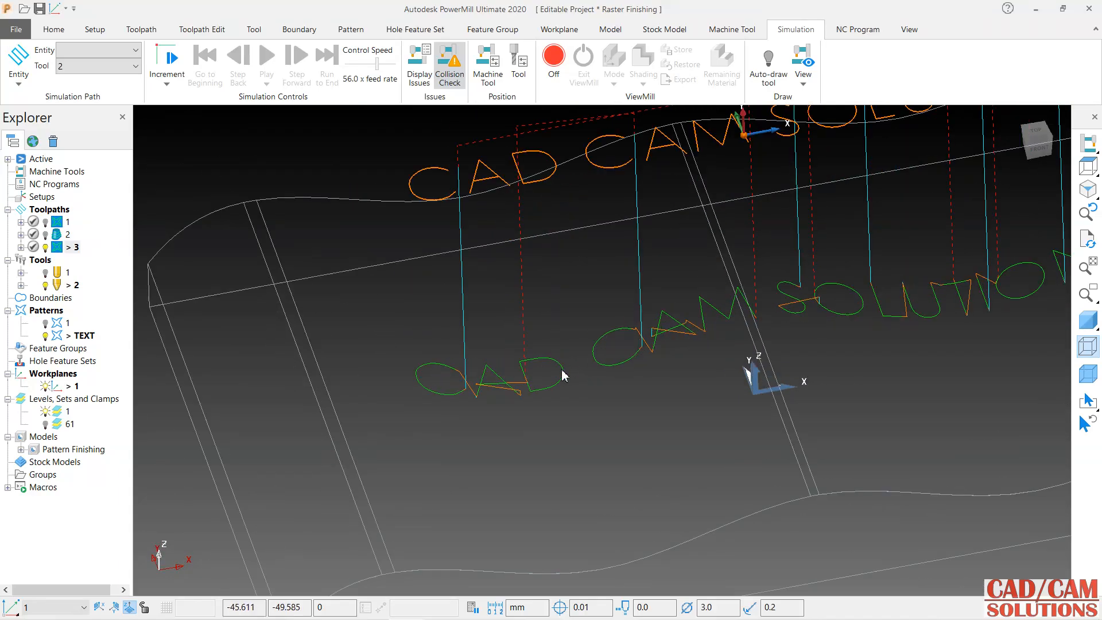
pyautogui.scroll(-1, 593, 383)
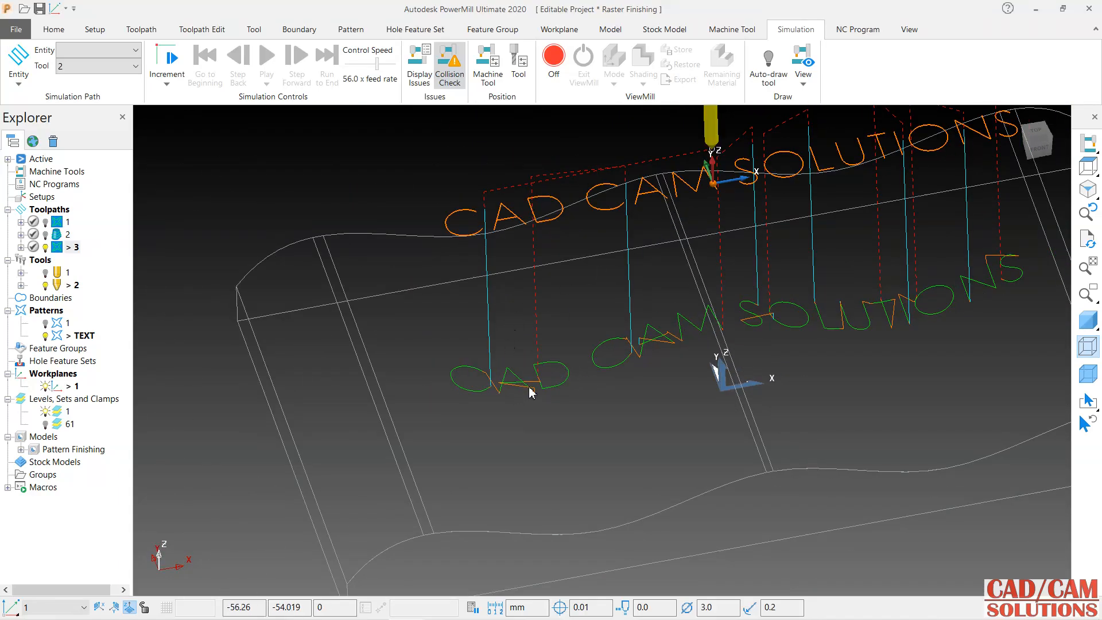
pyautogui.scroll(1, 569, 376)
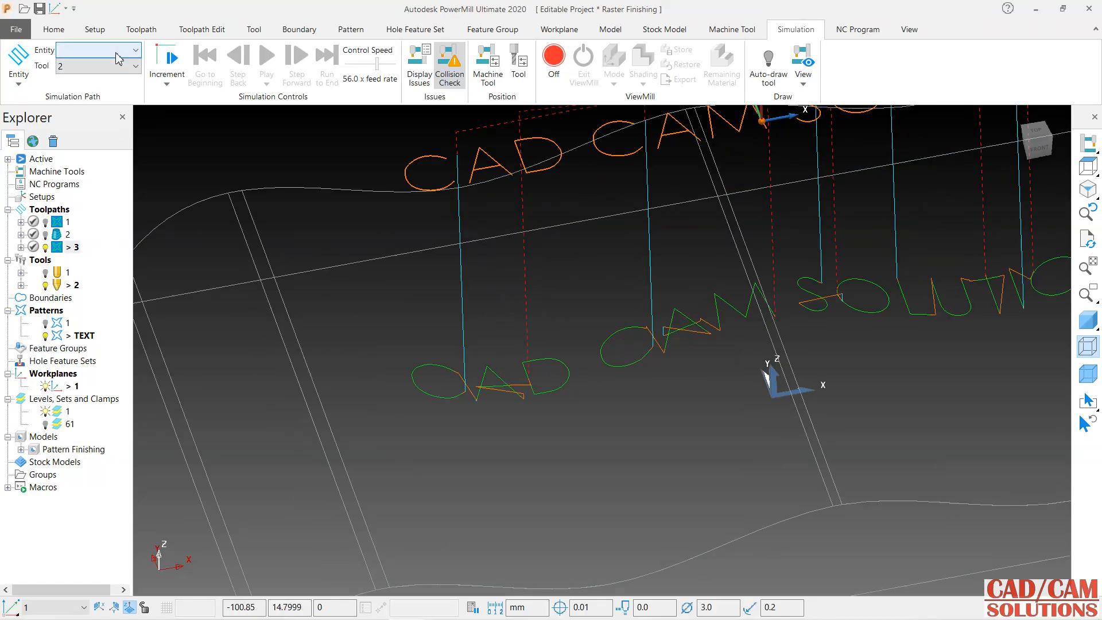
# Reopen toolpath 3's settings for editing and set its first-choice lead-in to Ramp, accepting the ramp options.
pyautogui.rightClick(64, 248)
pyautogui.click(124, 251)
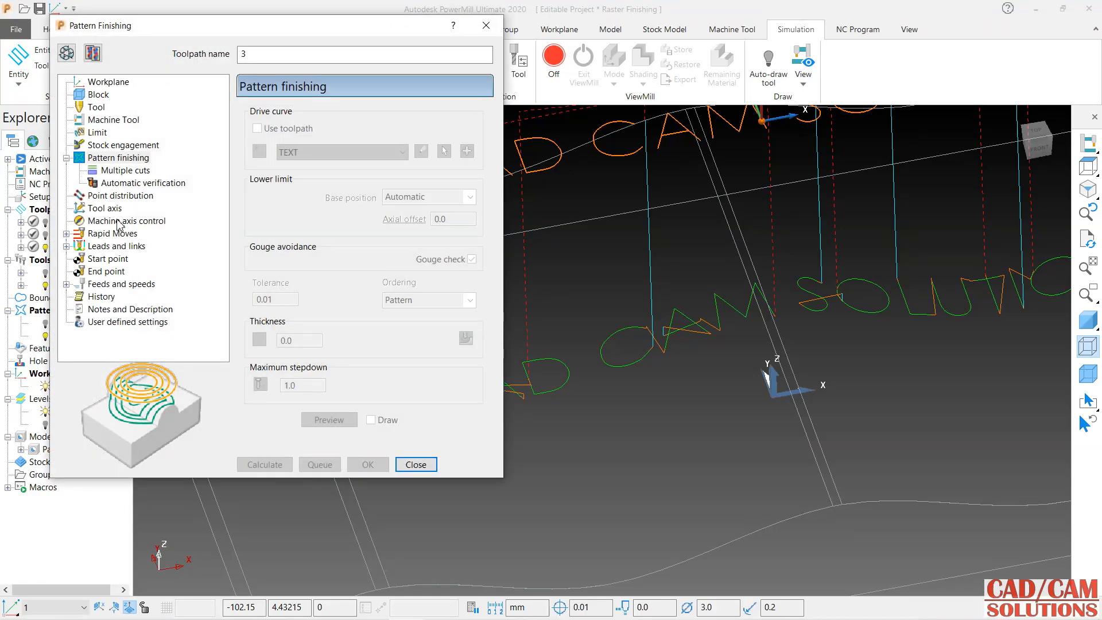
pyautogui.click(66, 53)
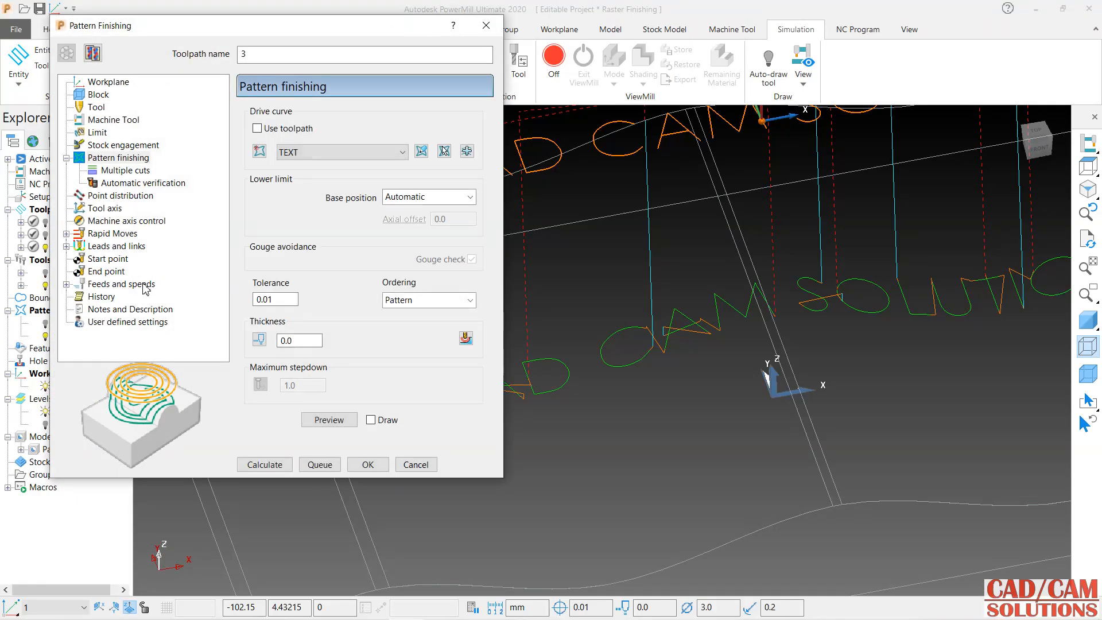
pyautogui.click(66, 234)
pyautogui.click(68, 234)
pyautogui.click(66, 246)
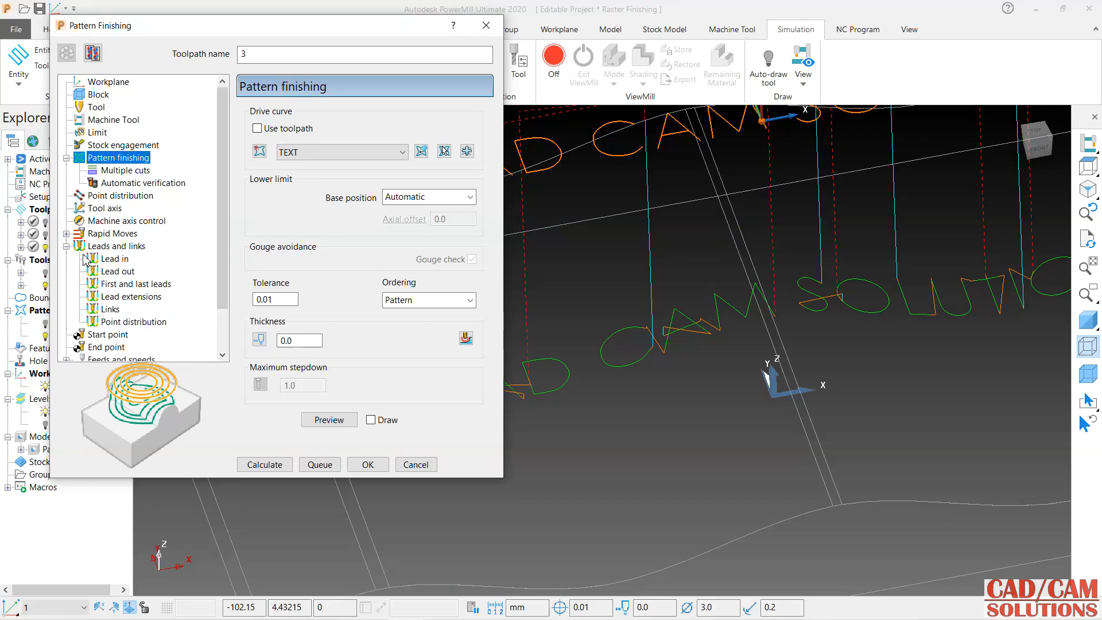
pyautogui.click(112, 259)
pyautogui.click(399, 123)
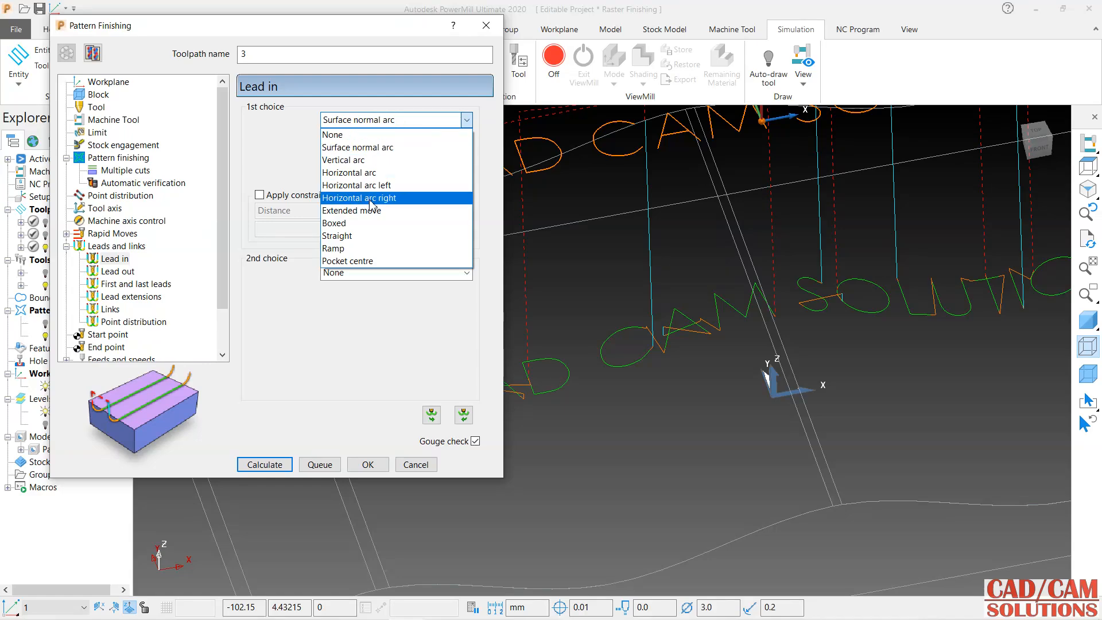
pyautogui.click(364, 248)
pyautogui.click(456, 146)
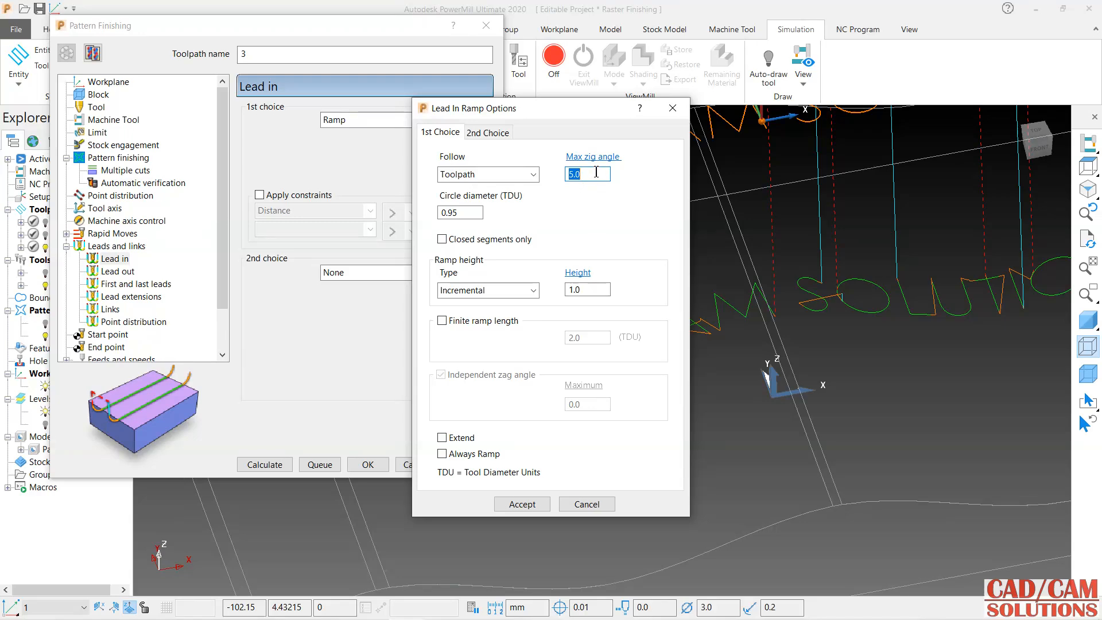
pyautogui.click(522, 504)
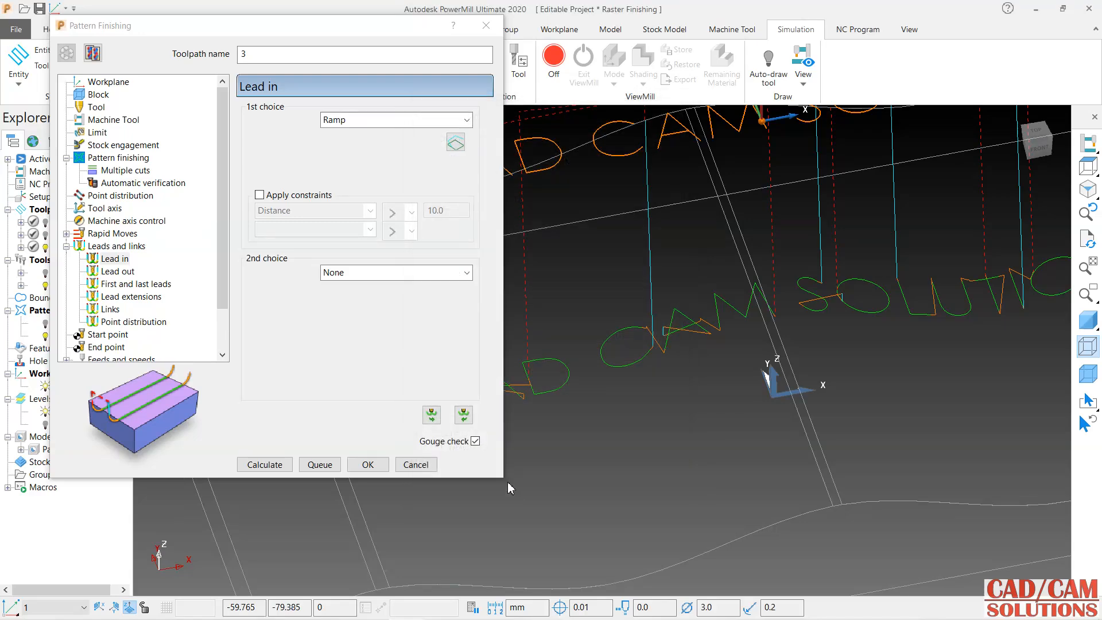
# Copy the ramp lead-in to the lead-out, recalculate toolpath 3 and close its settings.
pyautogui.click(434, 417)
pyautogui.click(265, 464)
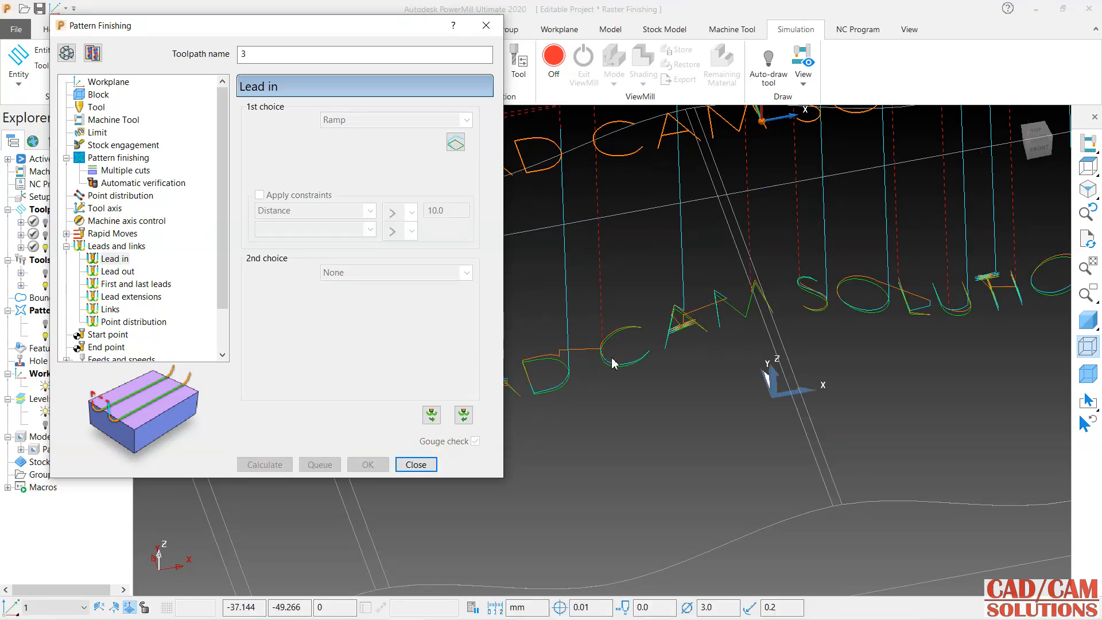
pyautogui.click(417, 465)
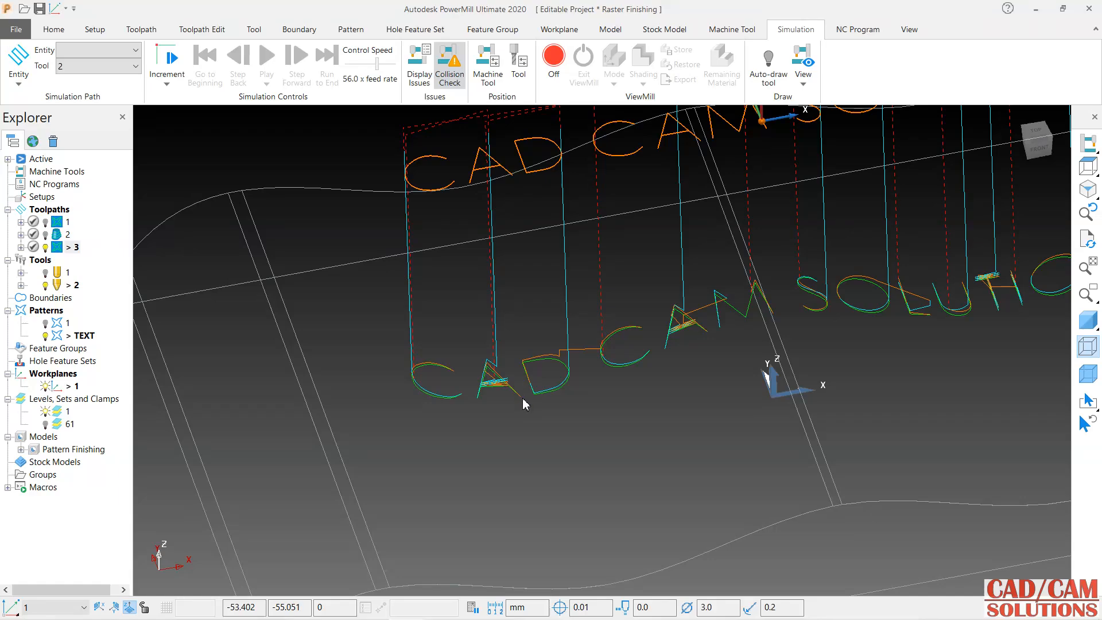
# Play the full ViewMill simulation of toolpath 3 with the ramp leads, and halt the stock simulation.
pyautogui.scroll(-1, 541, 395)
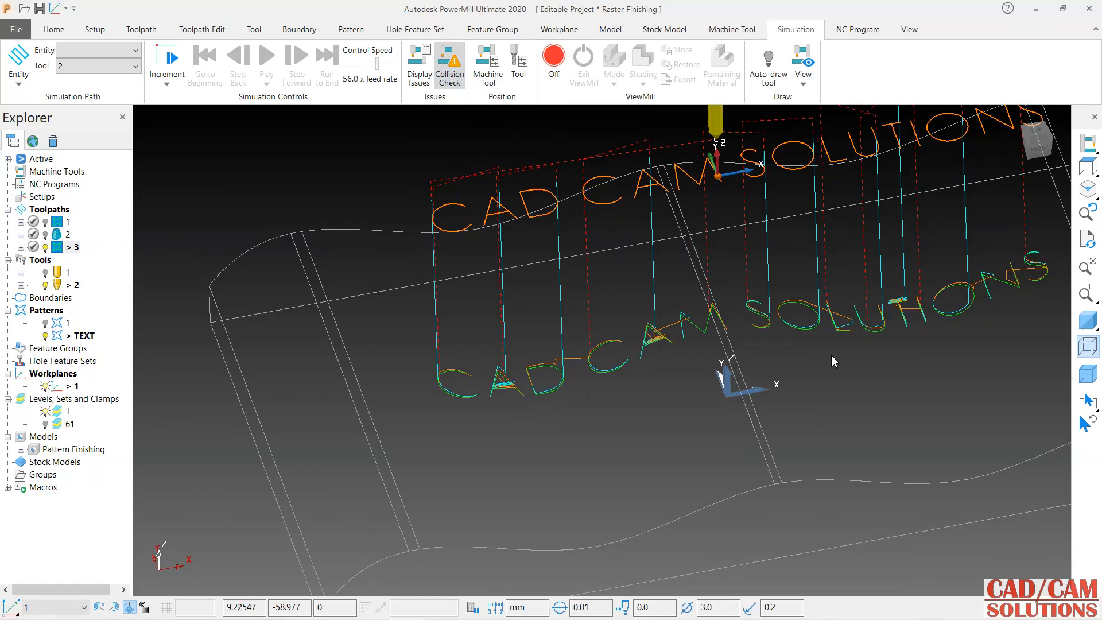
pyautogui.click(95, 57)
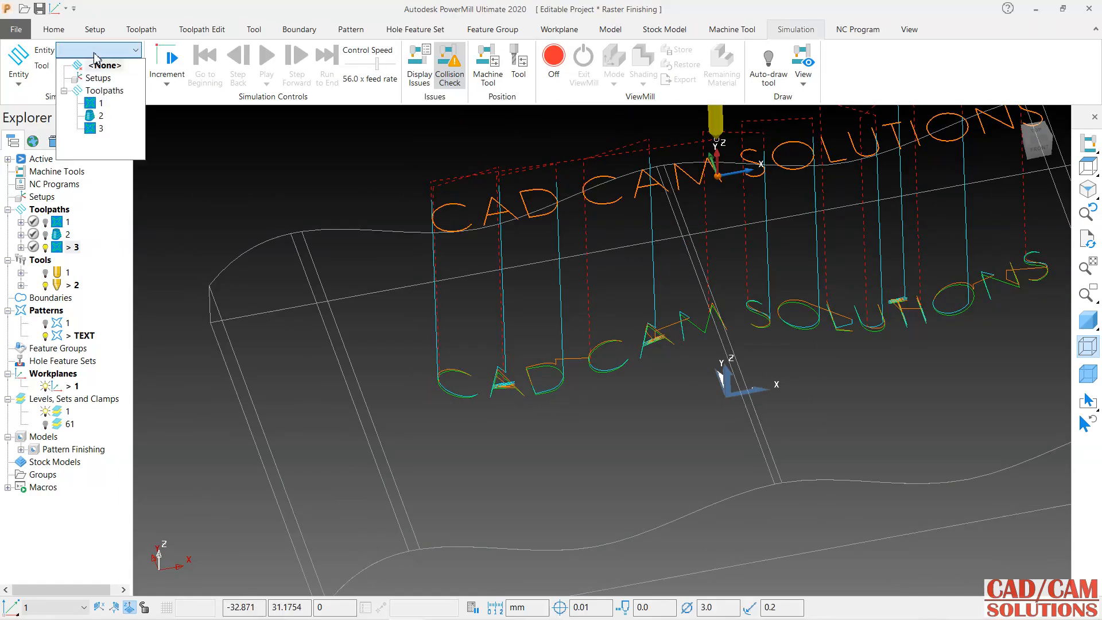
pyautogui.click(101, 128)
pyautogui.keyDown('shift'); pyautogui.moveTo(735, 295); pyautogui.dragTo(692, 310, button='middle'); pyautogui.keyUp('shift')
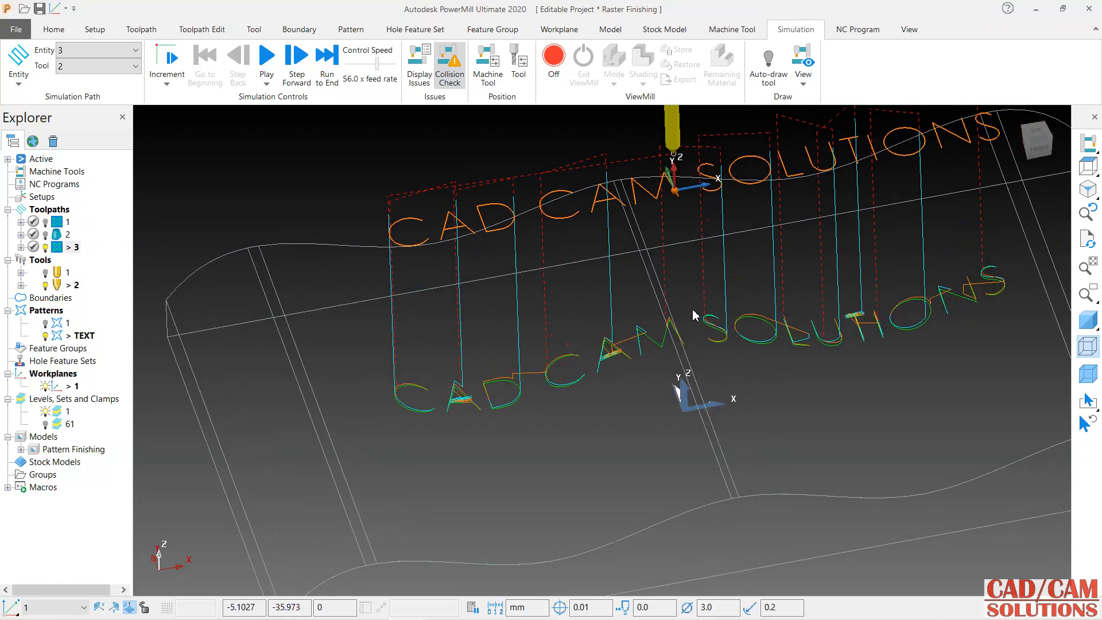
pyautogui.click(554, 58)
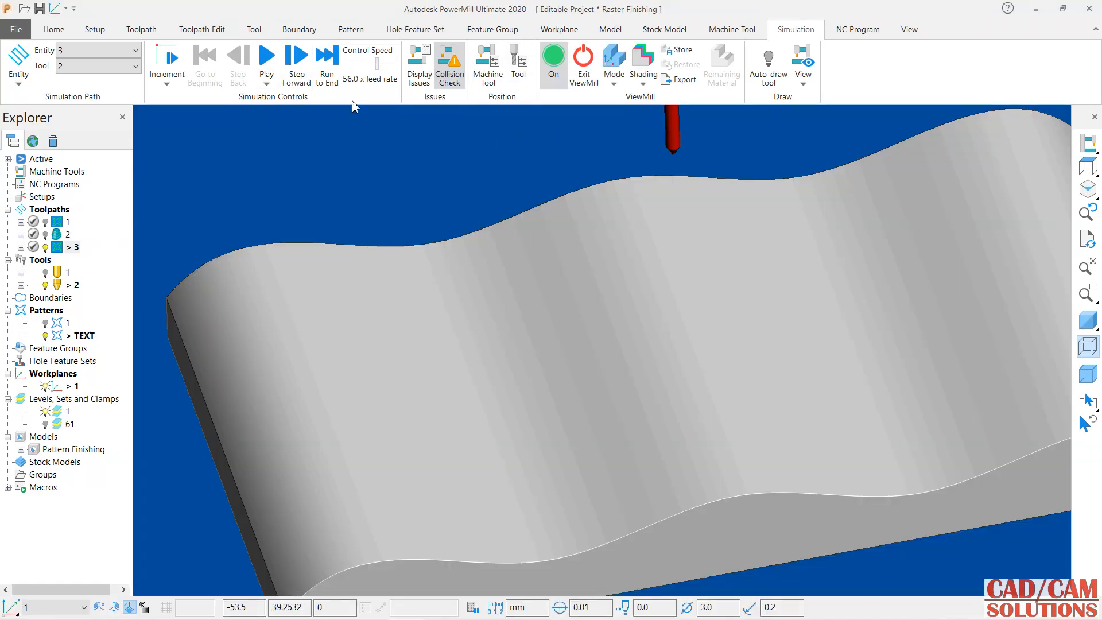
pyautogui.click(266, 57)
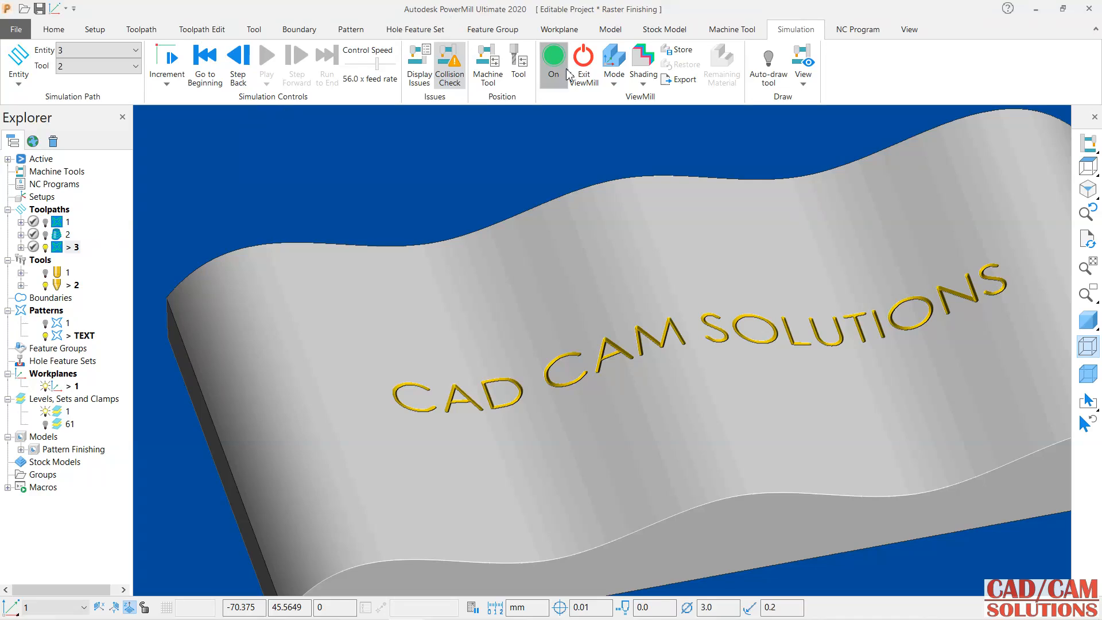
pyautogui.click(584, 60)
pyautogui.click(552, 103)
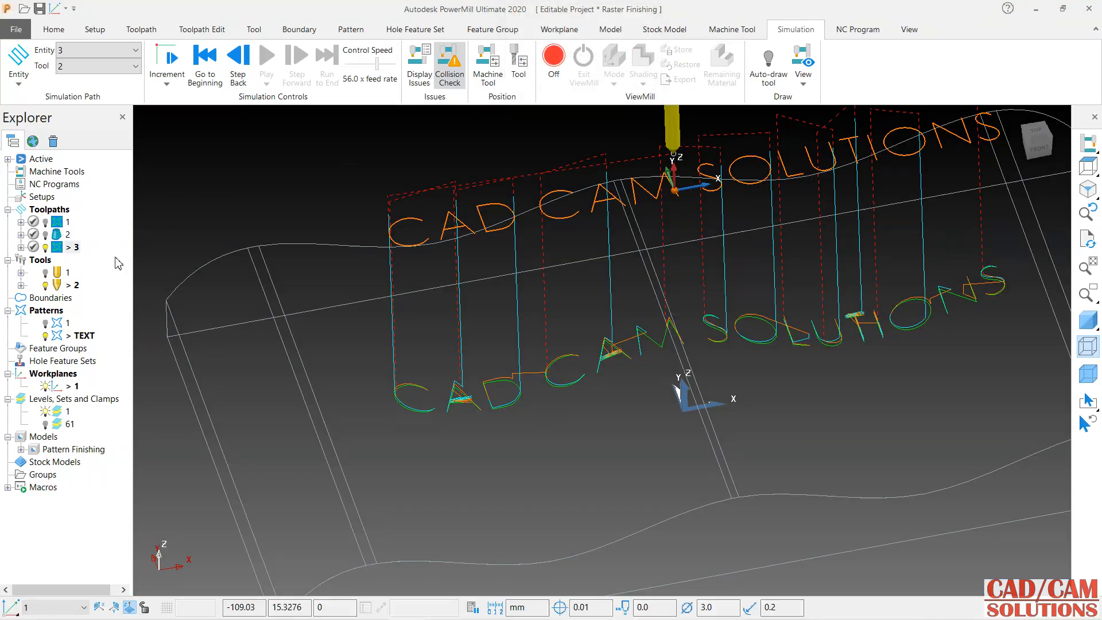
# Verify toolpath 3 for collisions against the models and check its safety status.
pyautogui.rightClick(59, 253)
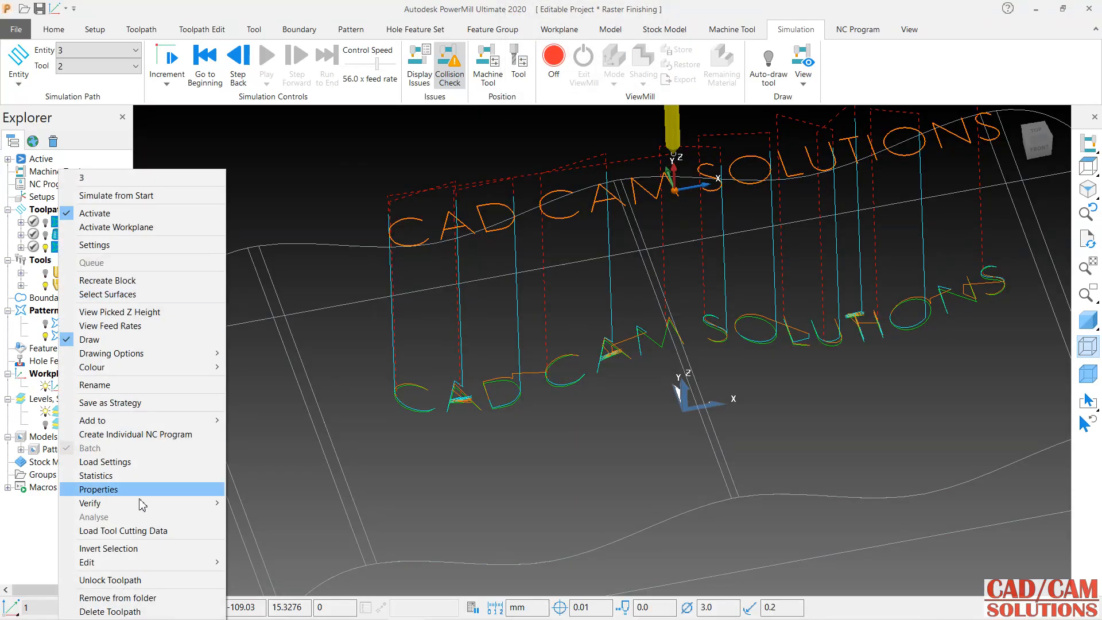
pyautogui.moveTo(151, 504)
pyautogui.click(261, 504)
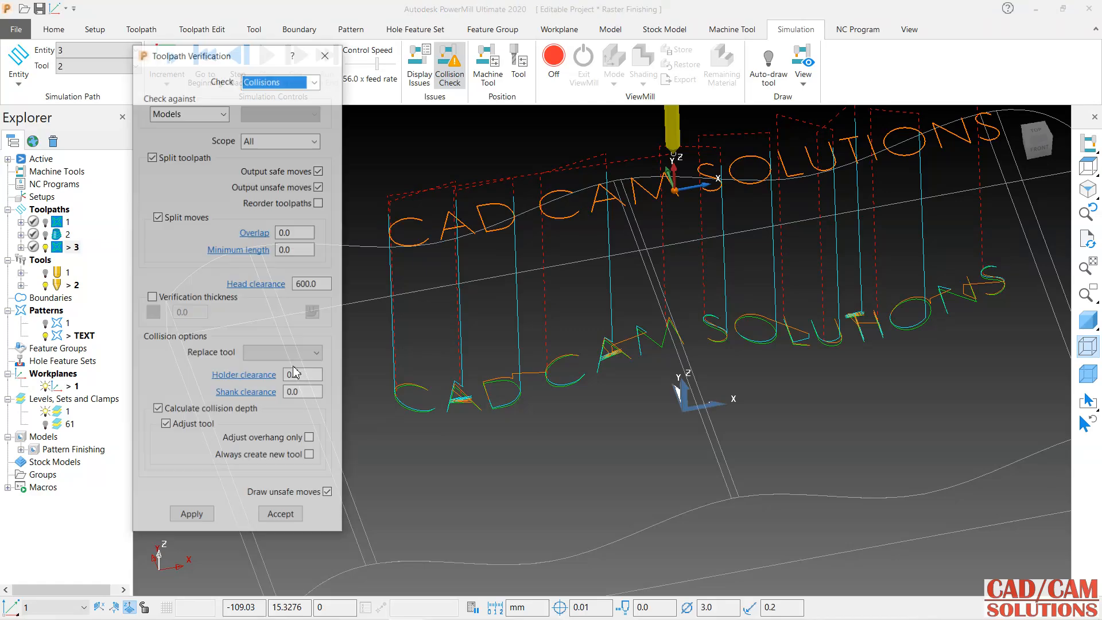
pyautogui.click(202, 517)
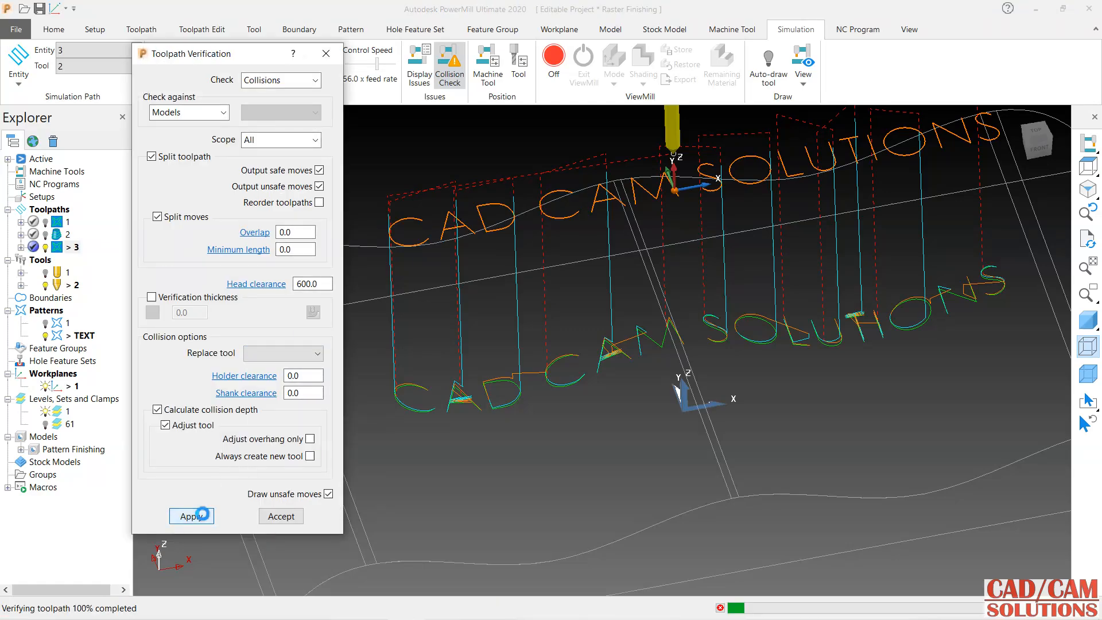
pyautogui.click(294, 538)
pyautogui.click(280, 516)
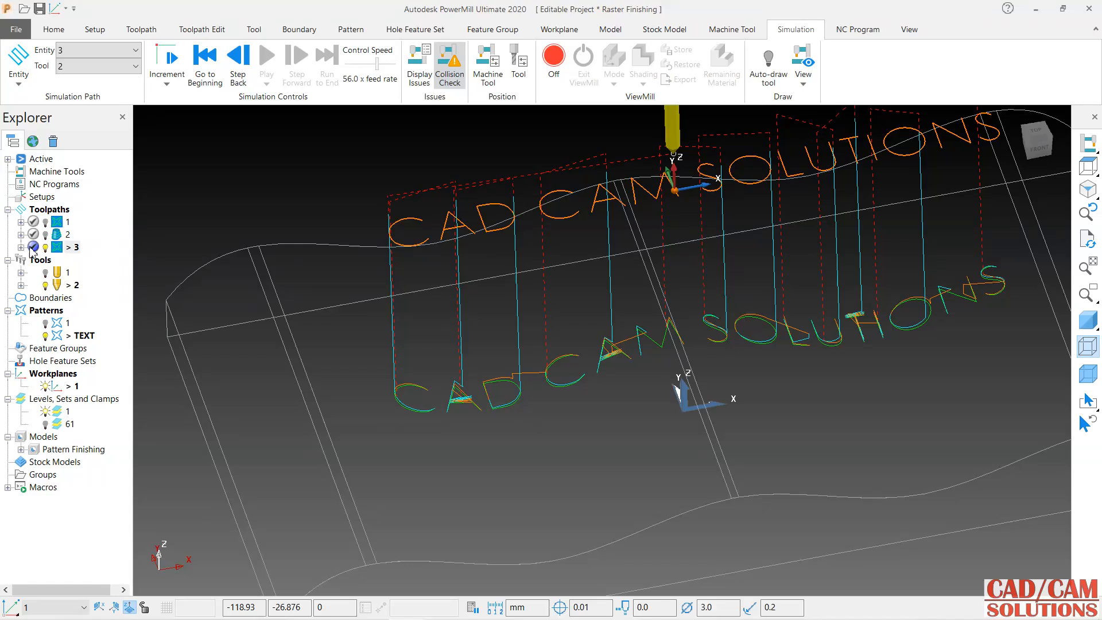
pyautogui.moveTo(32, 251)
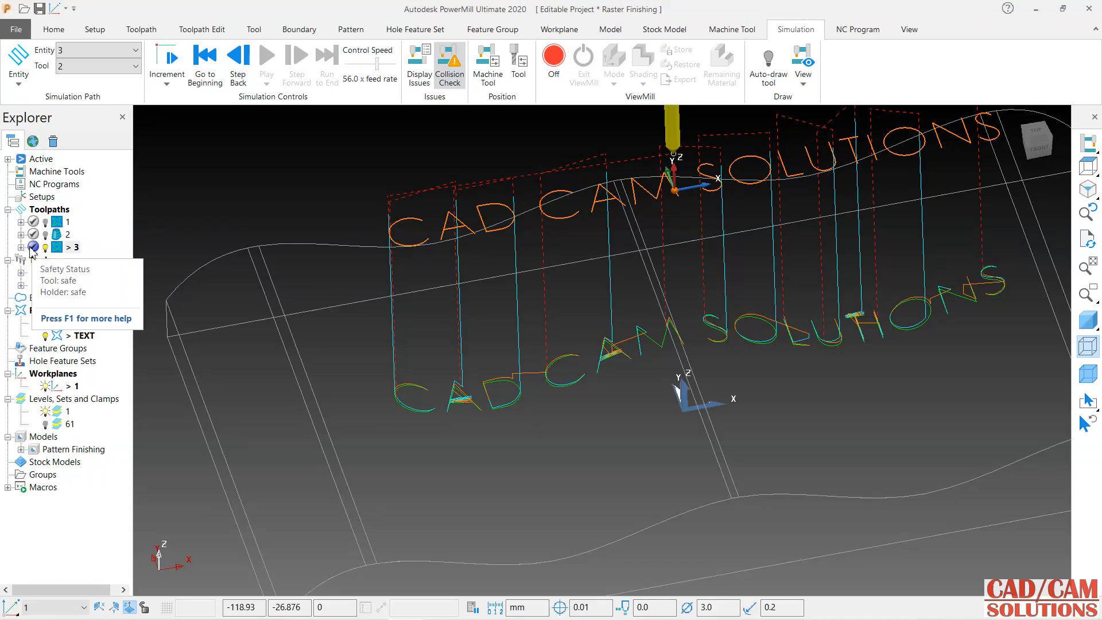
pyautogui.scroll(-1, 698, 281)
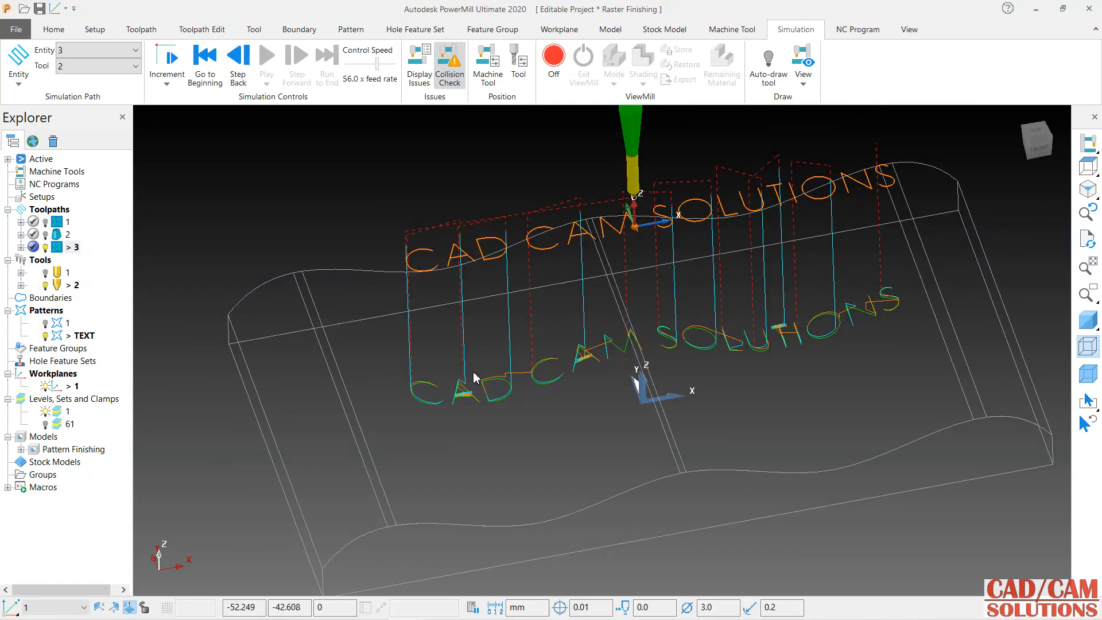
pyautogui.scroll(1, 699, 278)
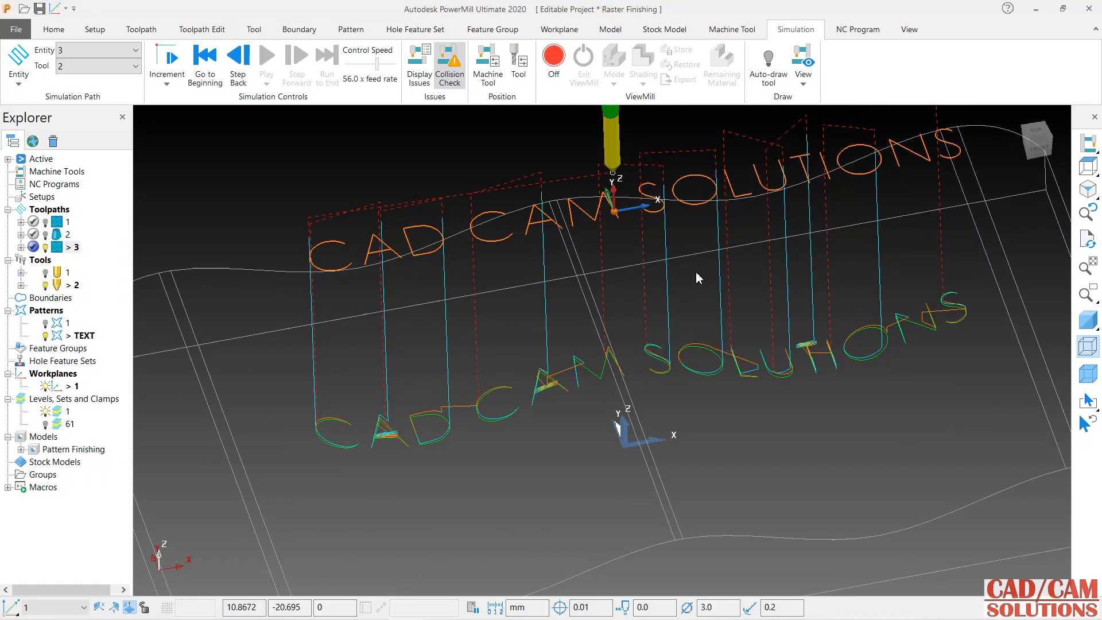